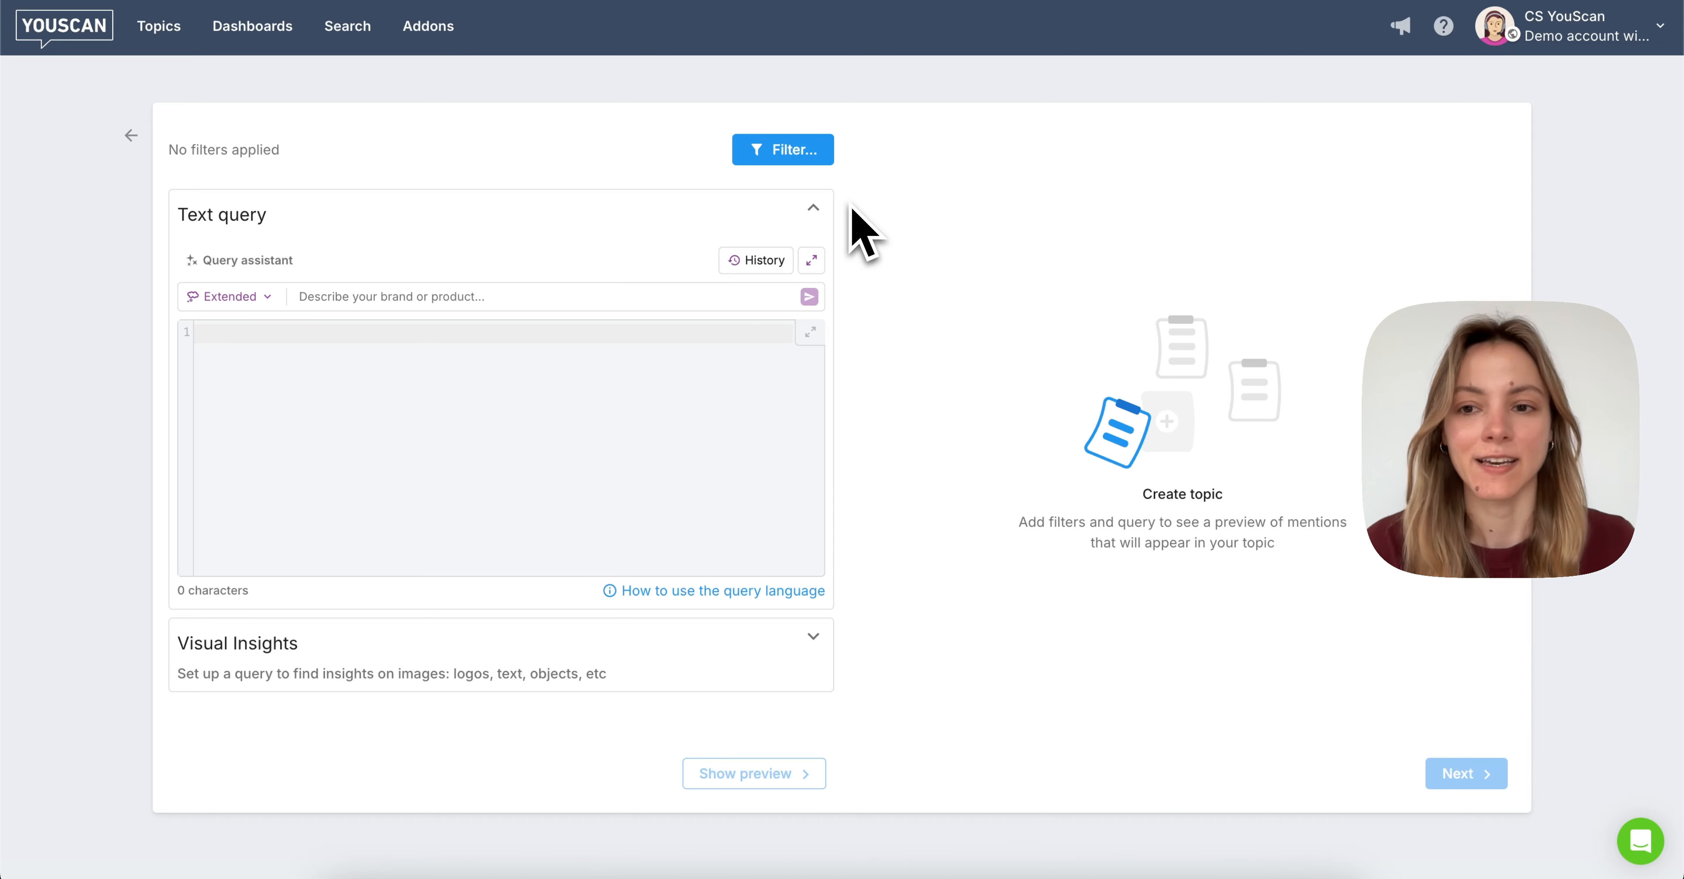
# - Have the query assistant in Extended mode generate a query for "skincare routines - morning routine, night routine, AM/PM skincare routine"
pyautogui.click(519, 336)
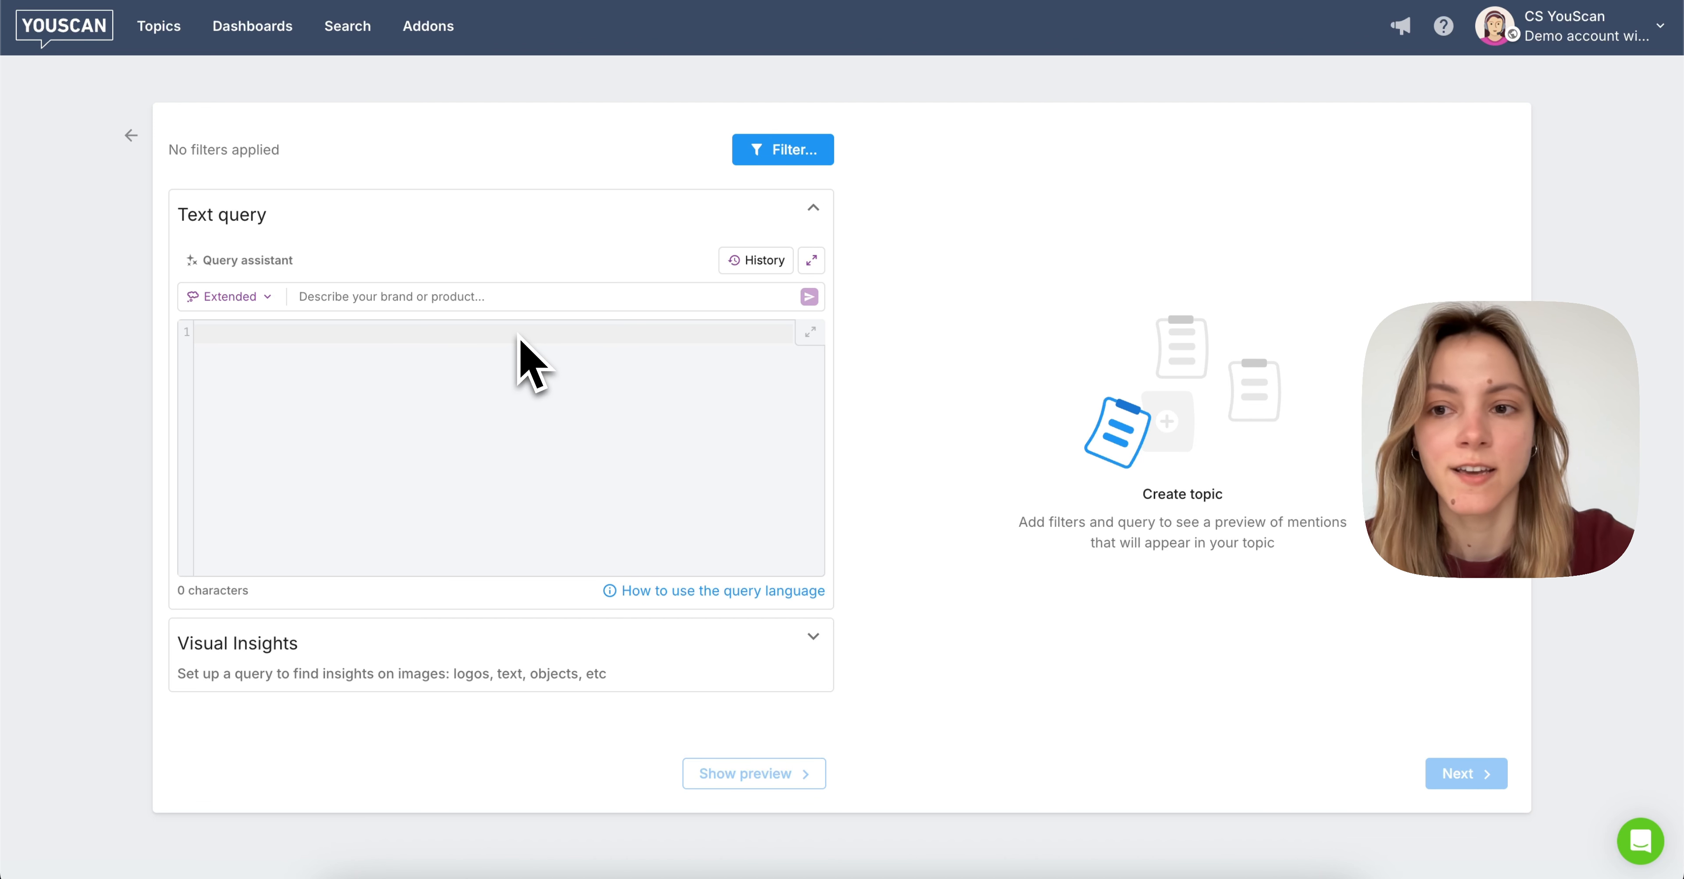
pyautogui.click(441, 297)
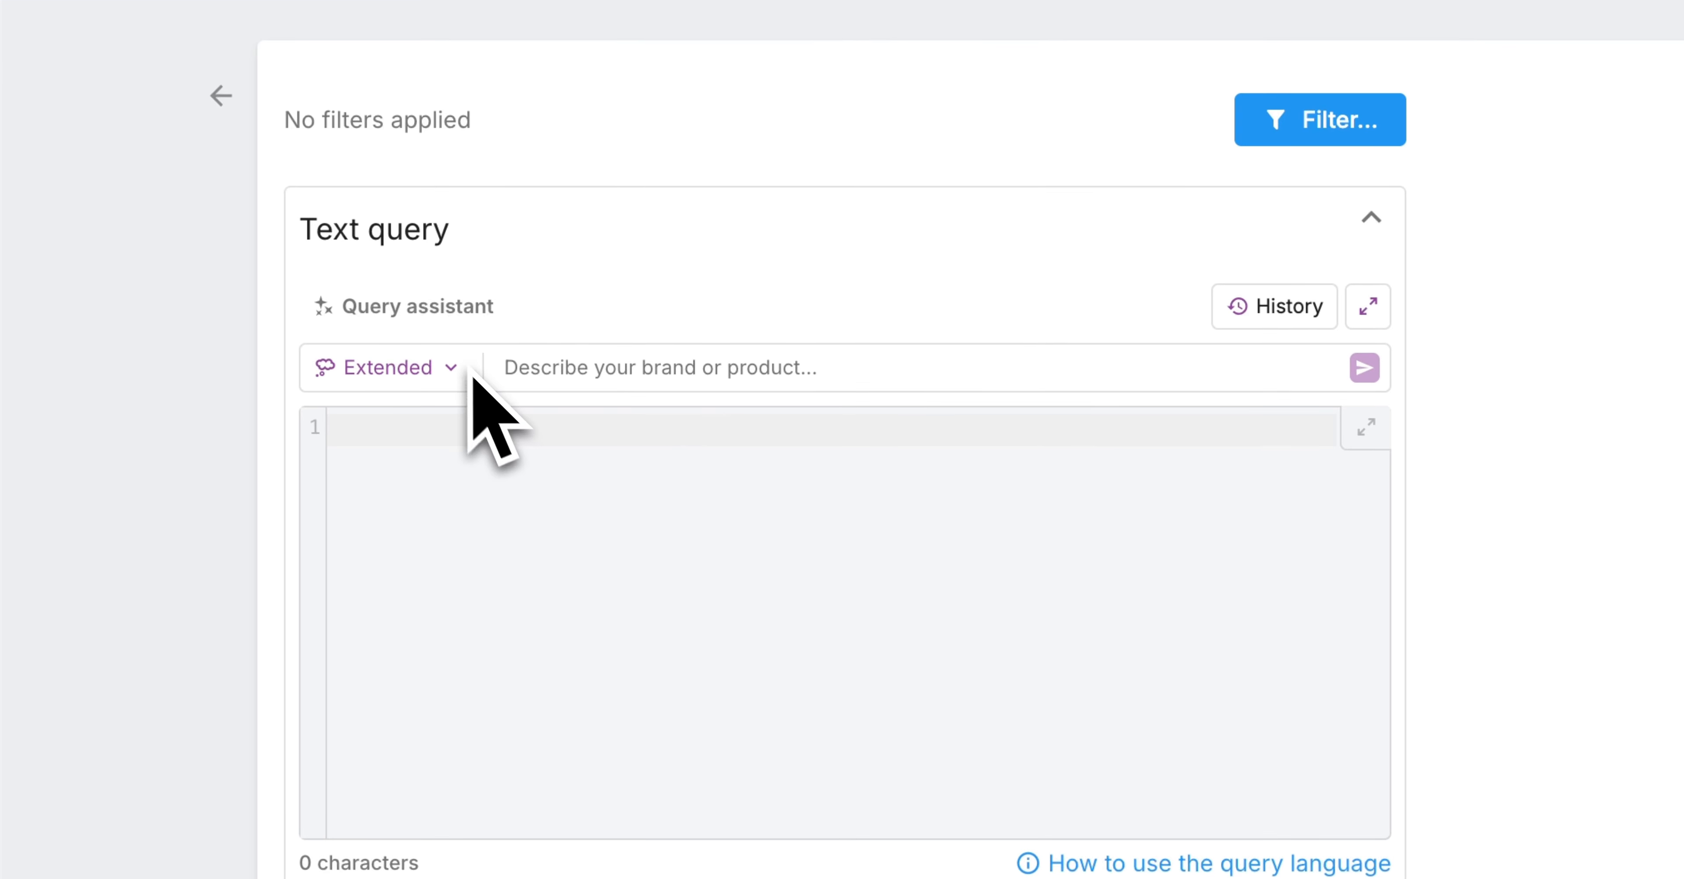
pyautogui.click(451, 369)
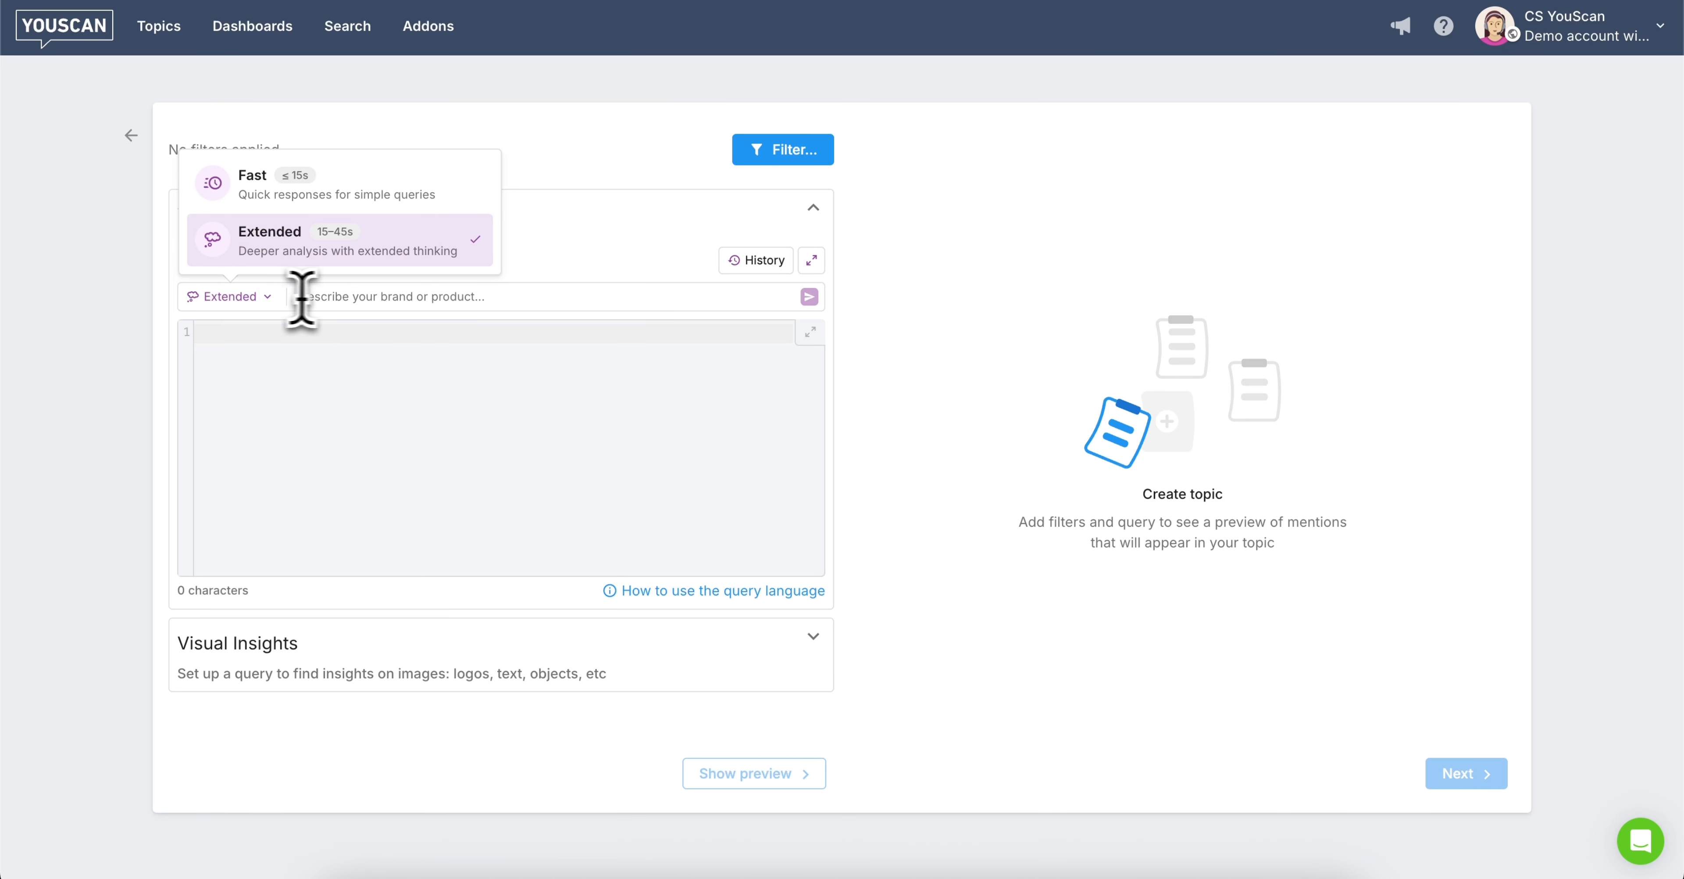
pyautogui.click(346, 299)
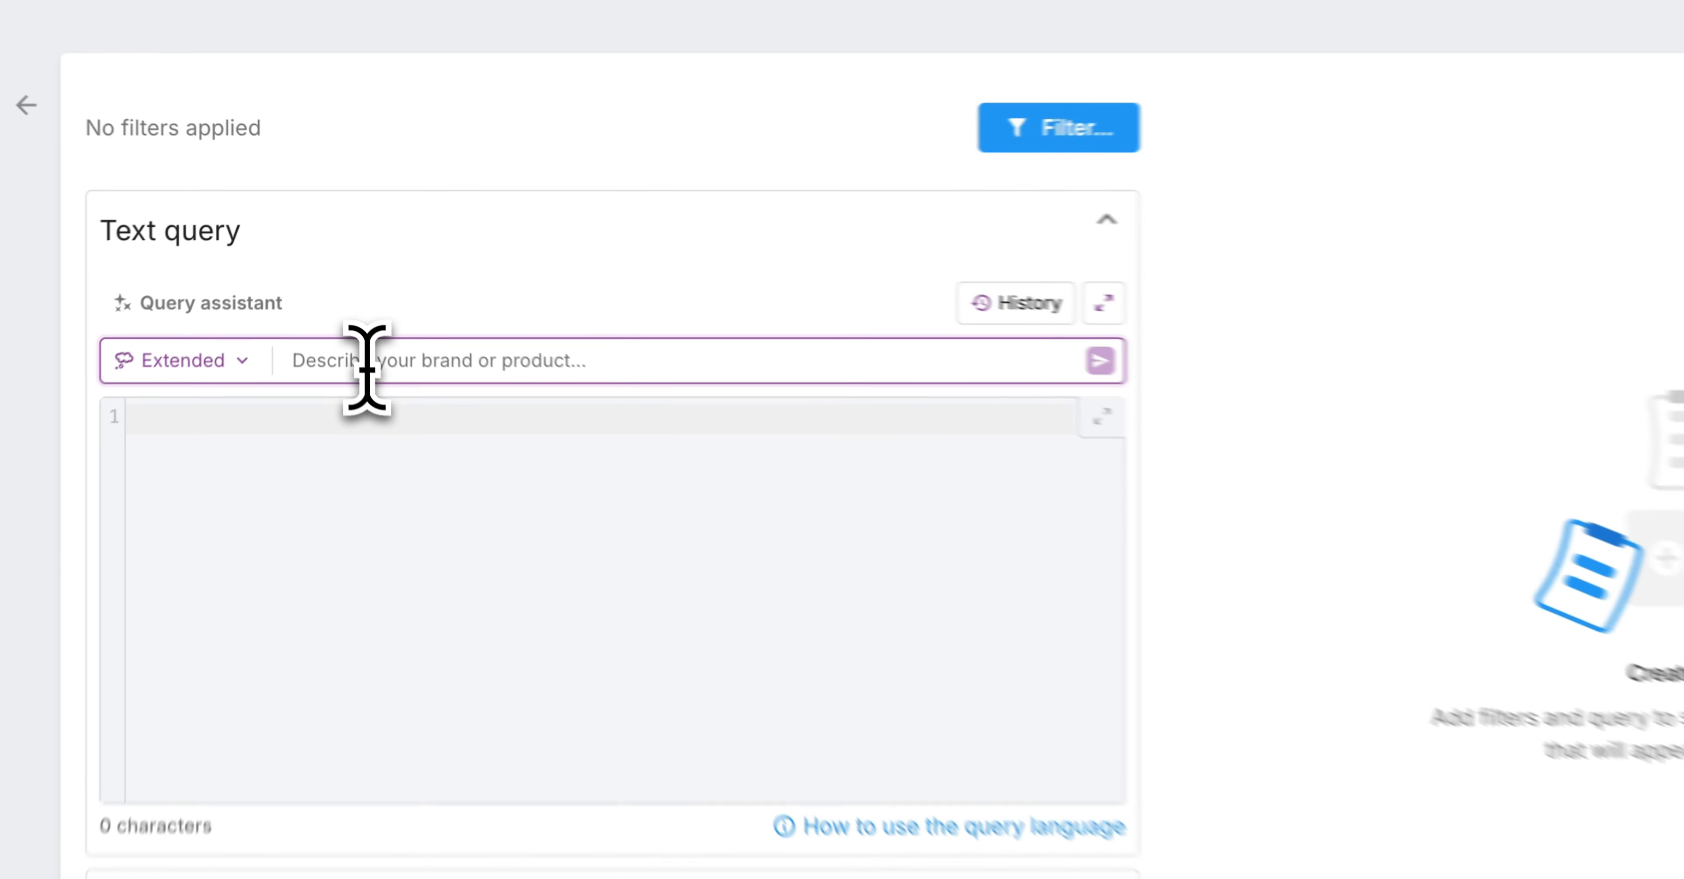
pyautogui.write('skincare routines, morning routine, night routine, AM/PM skincare routine')
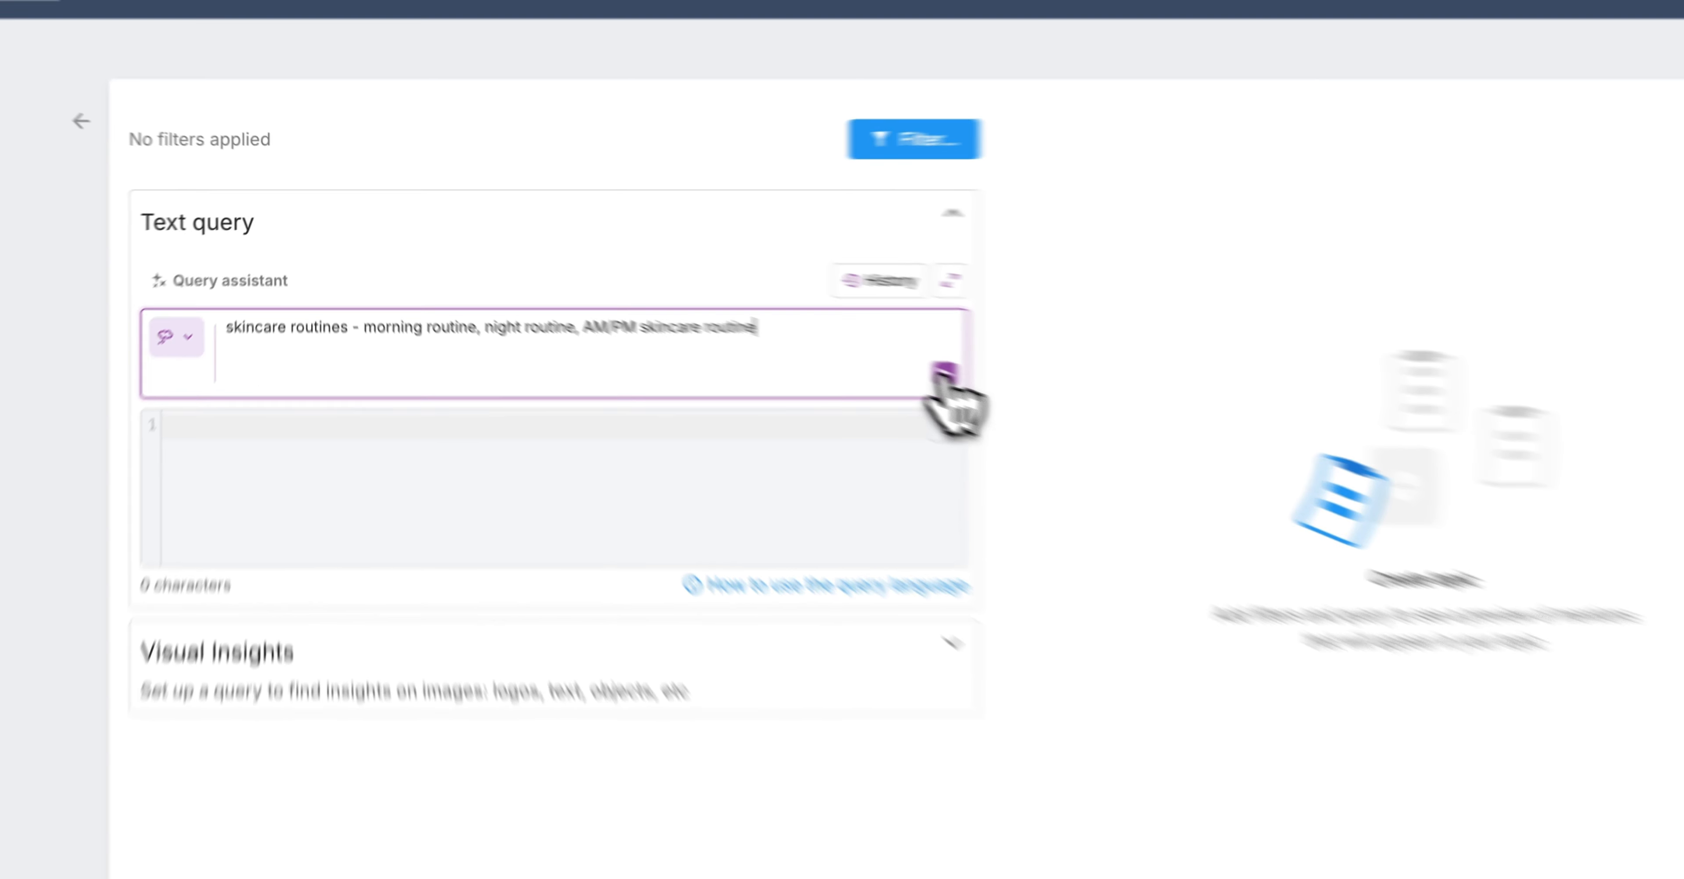
pyautogui.click(1148, 433)
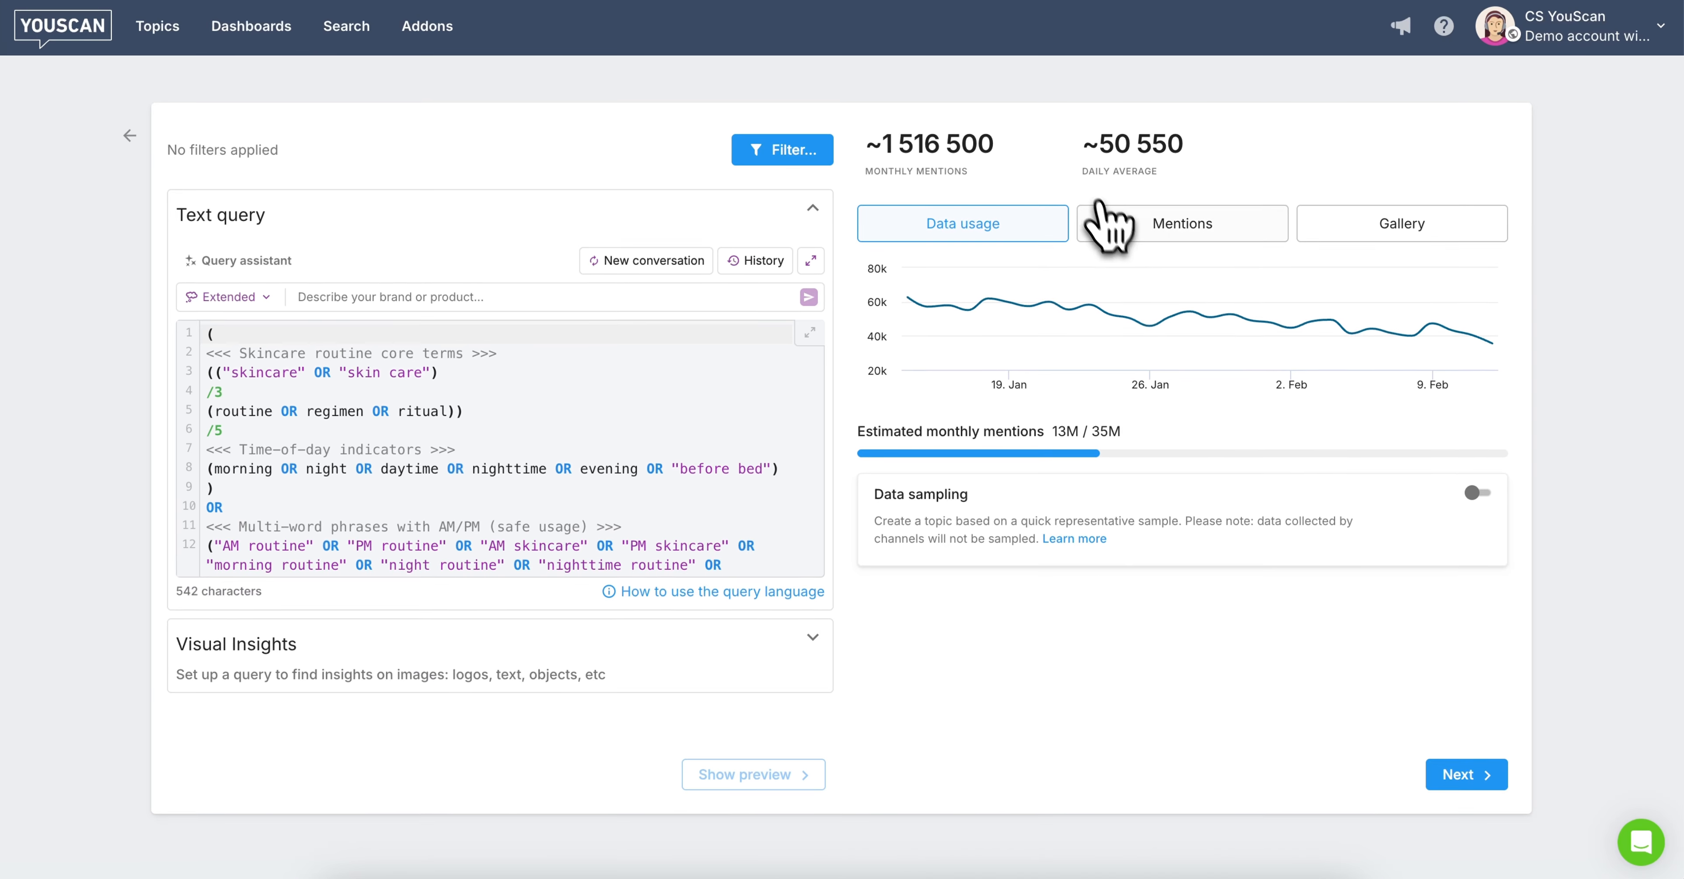
# - Preview the matching mentions and image gallery, and read through the generated text query
pyautogui.click(1041, 381)
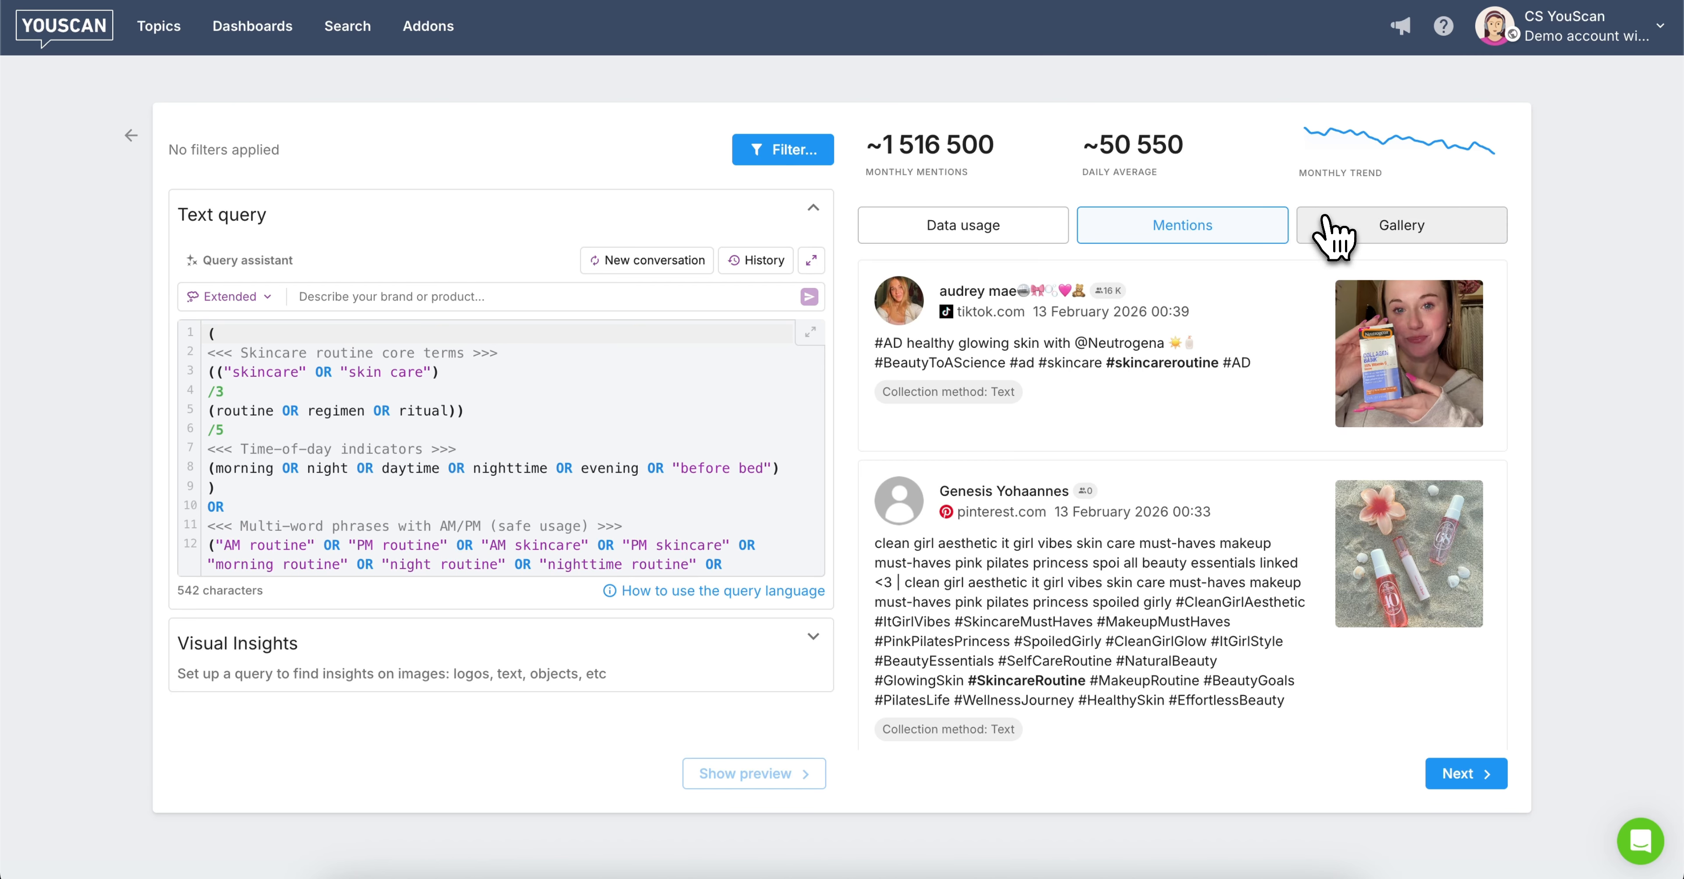
pyautogui.click(1330, 230)
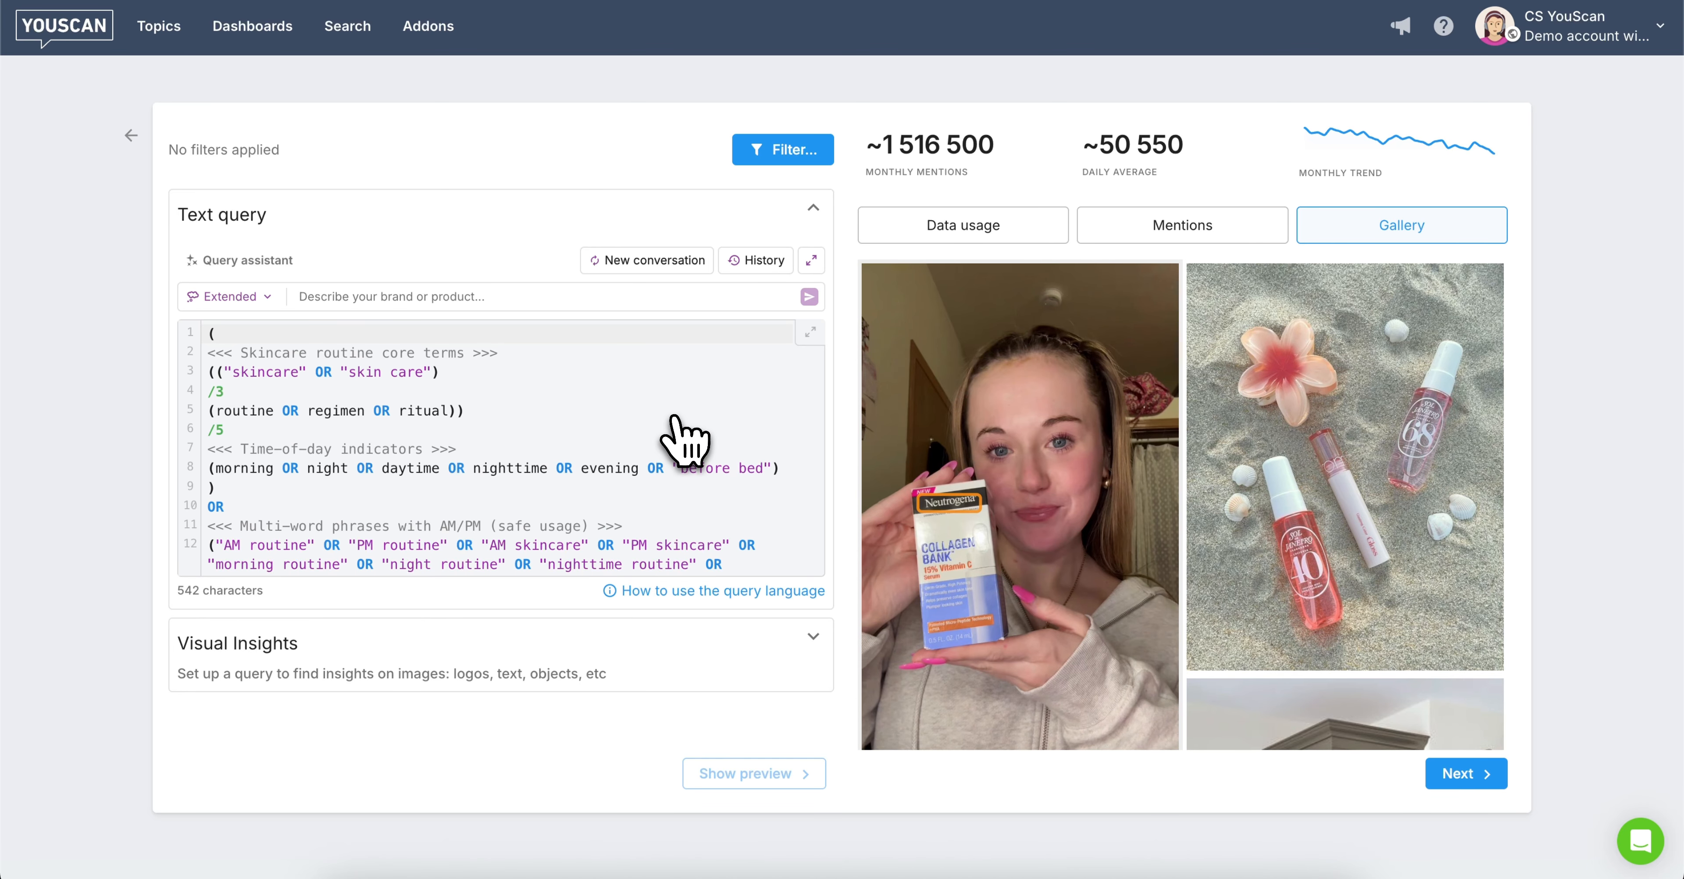
pyautogui.scroll(-5, 684, 439)
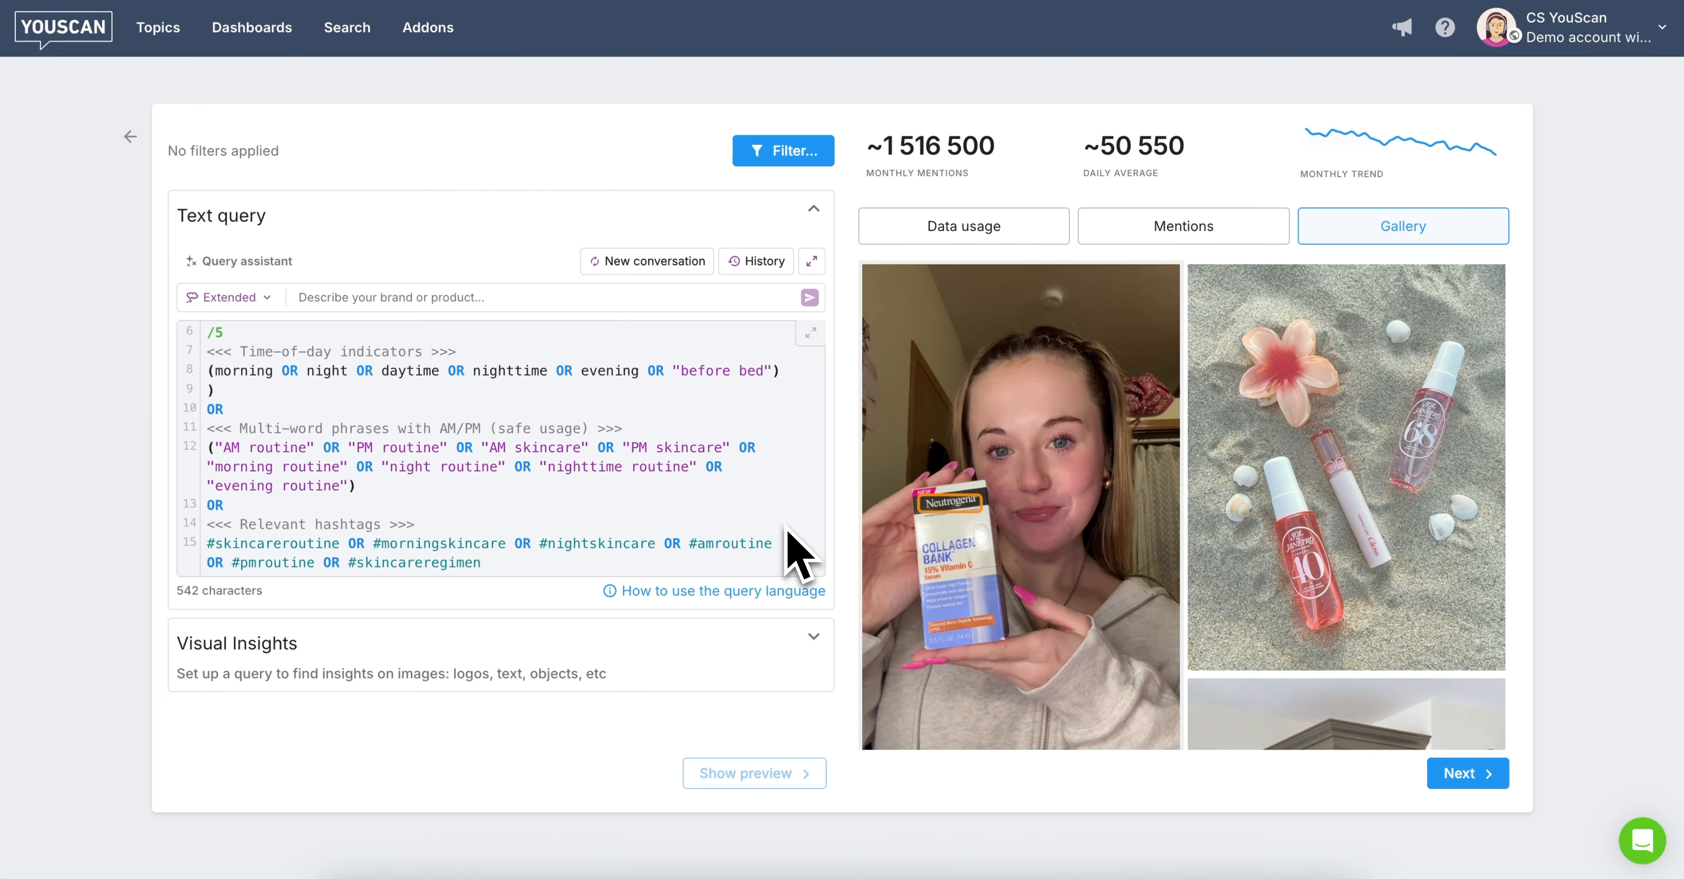
# - Expand the query assistant conversation and examine its extended-thinking explanation and the full suggested query
pyautogui.click(812, 261)
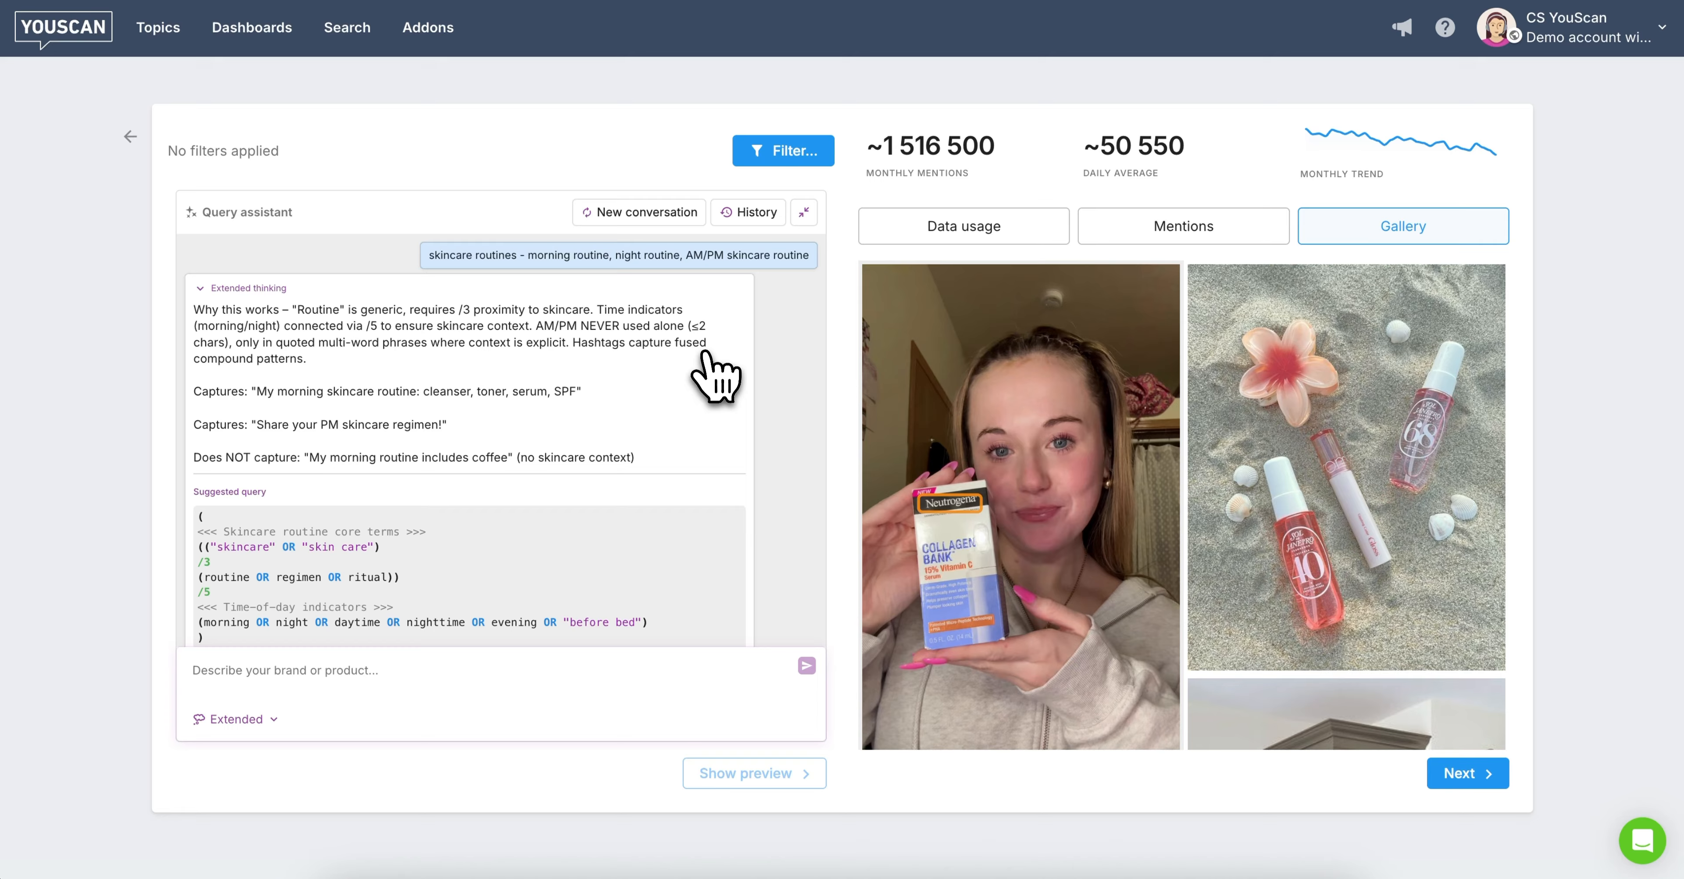
pyautogui.scroll(-2, 705, 353)
pyautogui.scroll(-2, 706, 357)
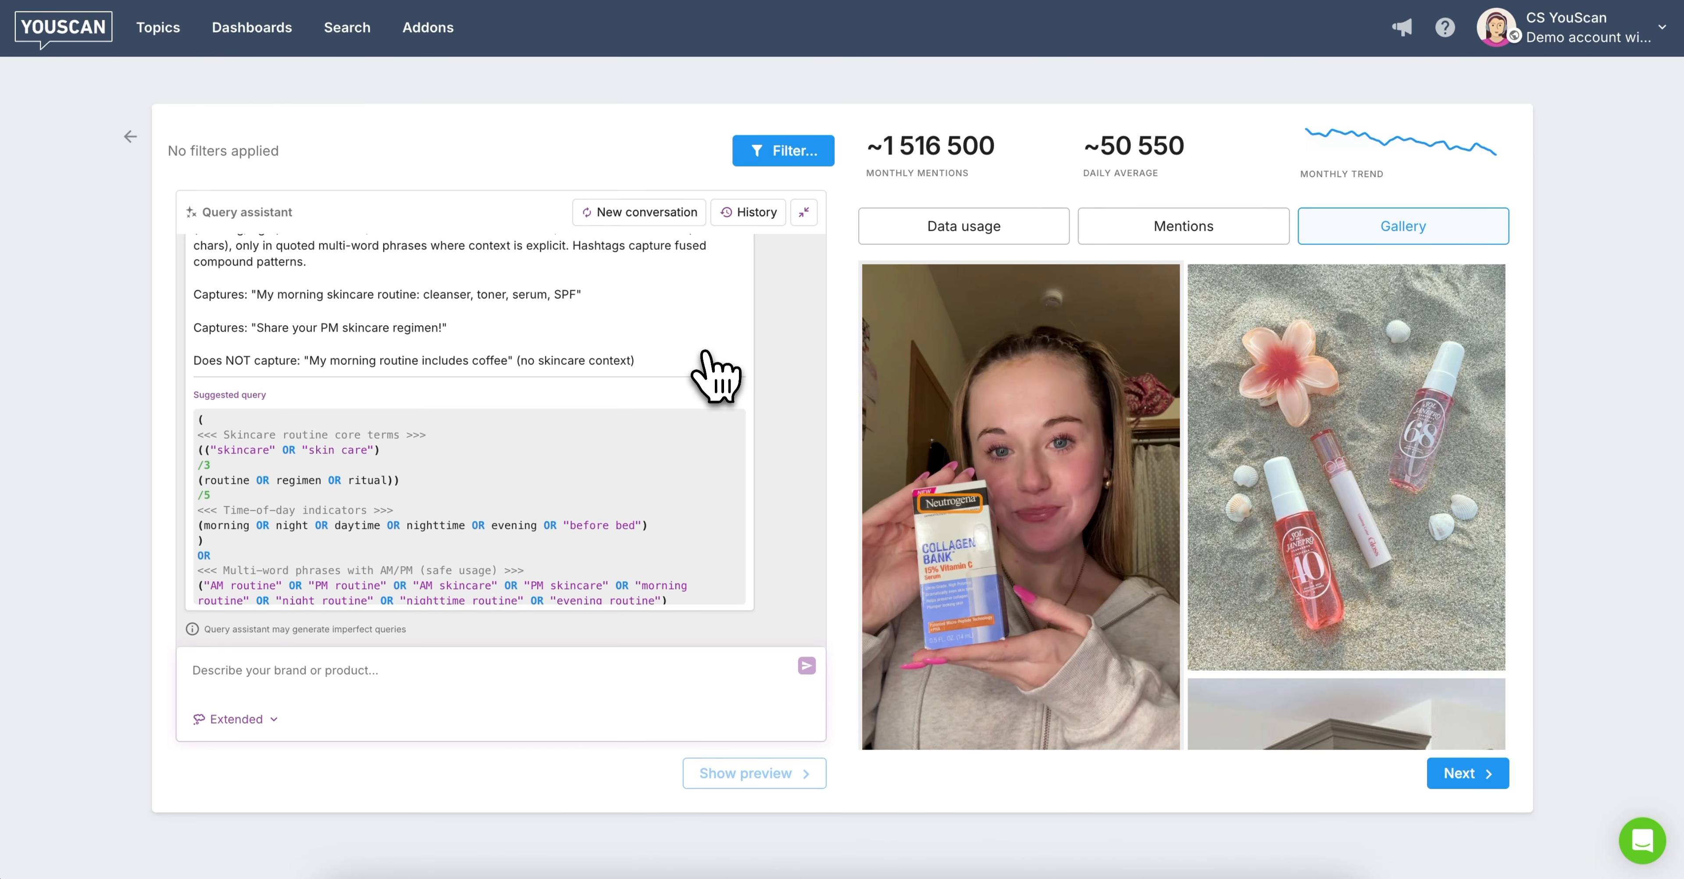
pyautogui.scroll(-2, 626, 487)
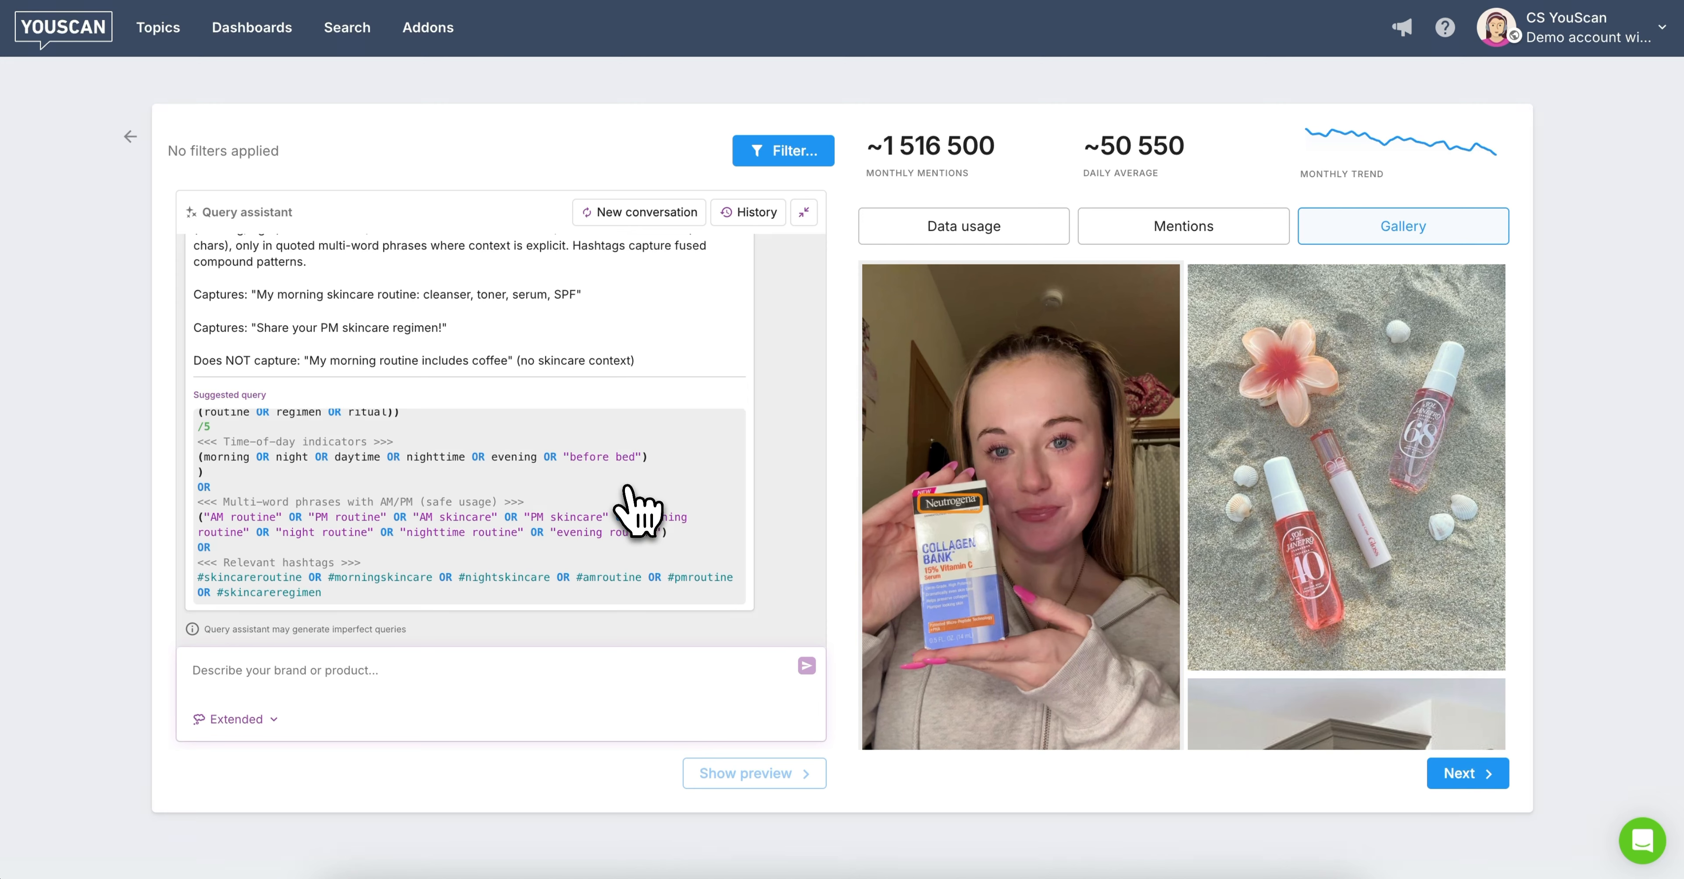
pyautogui.scroll(2, 638, 510)
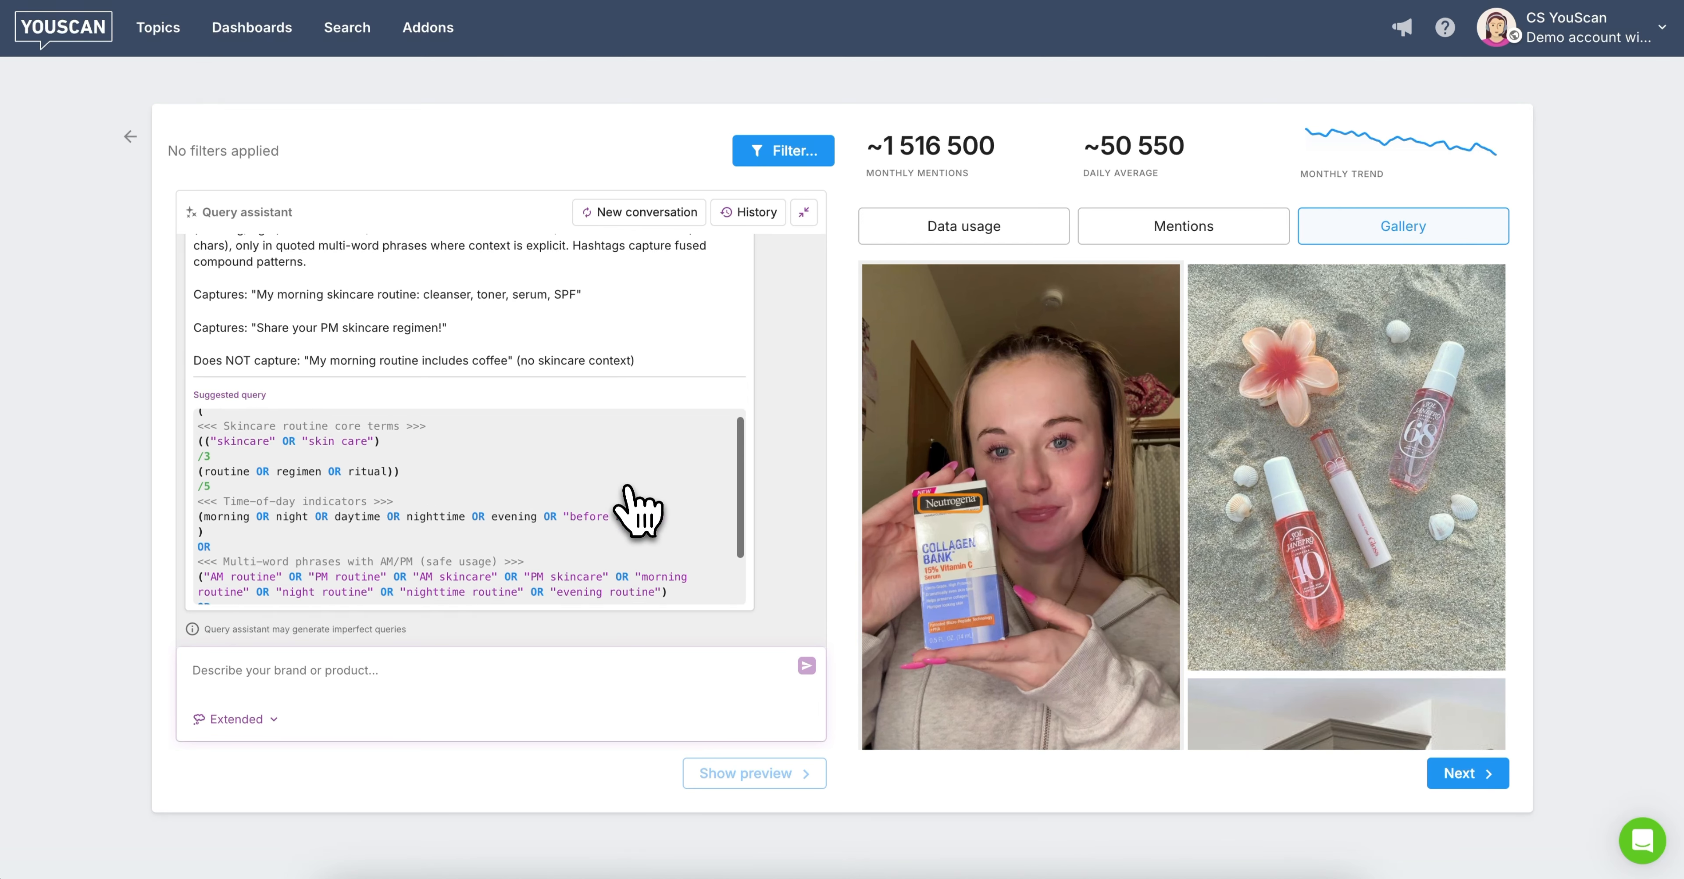
pyautogui.scroll(-2, 457, 477)
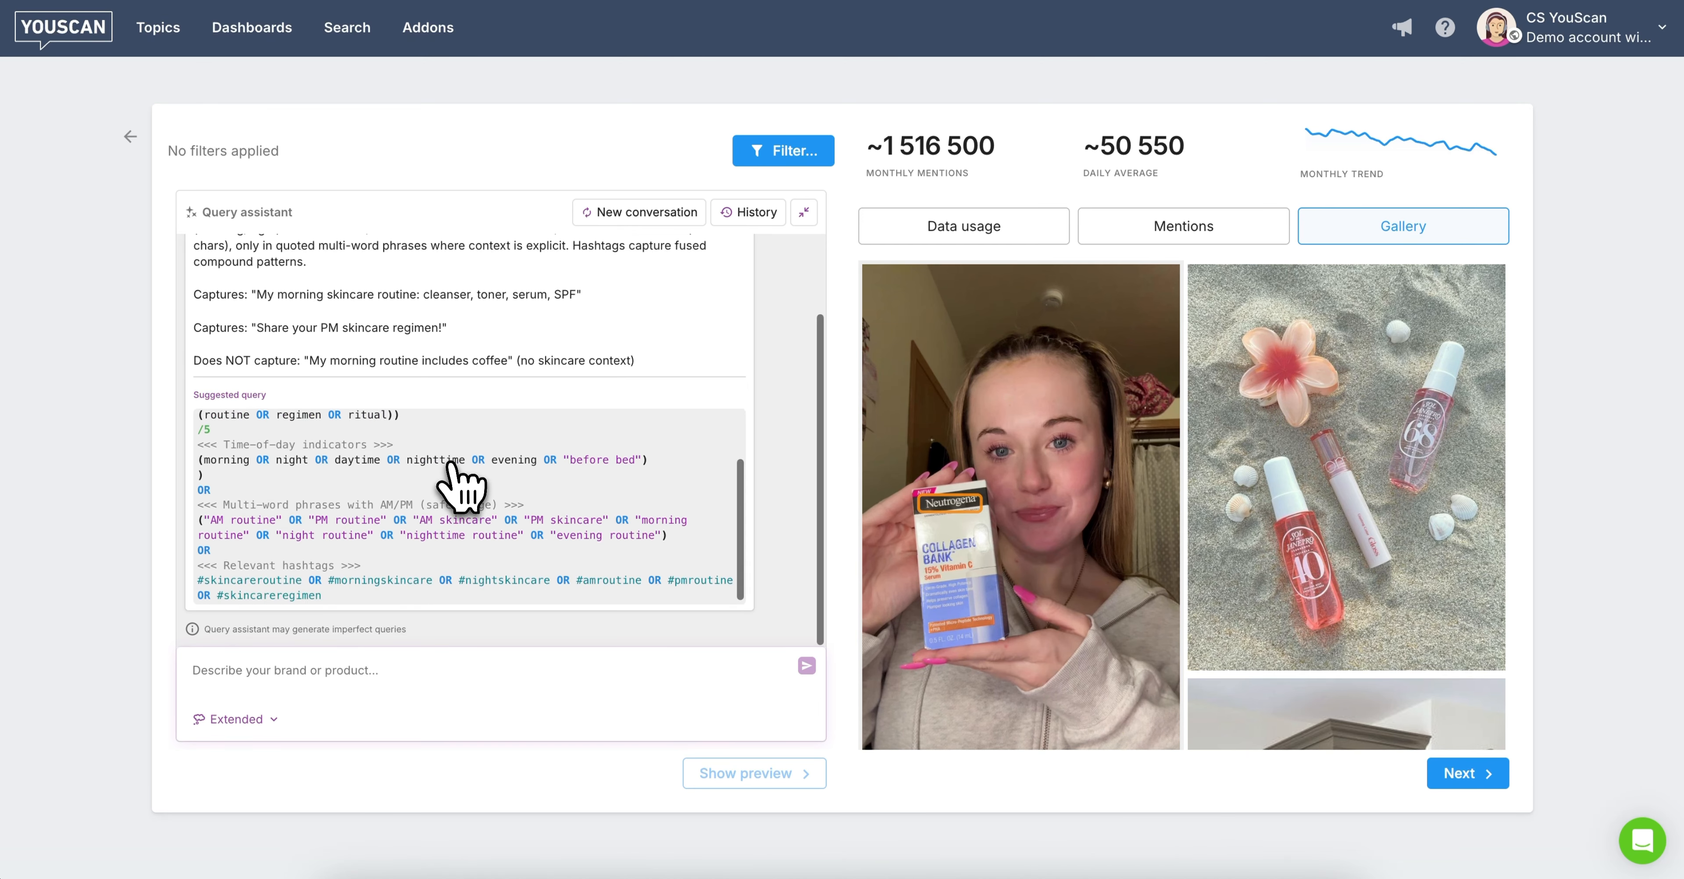
pyautogui.scroll(3, 496, 379)
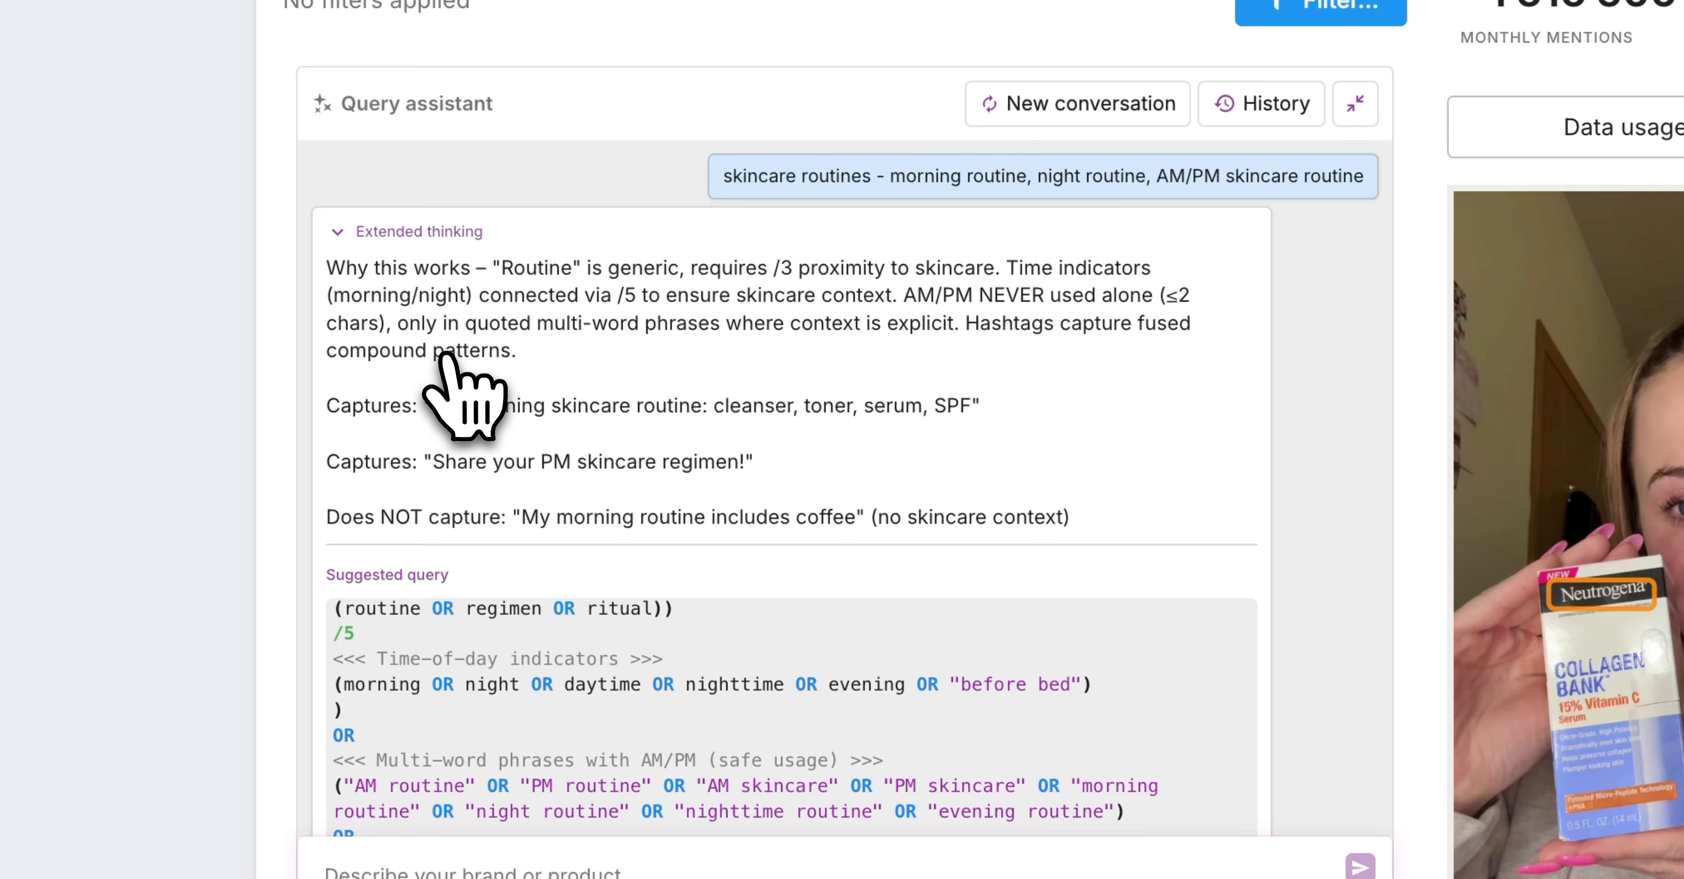
pyautogui.scroll(-1, 562, 480)
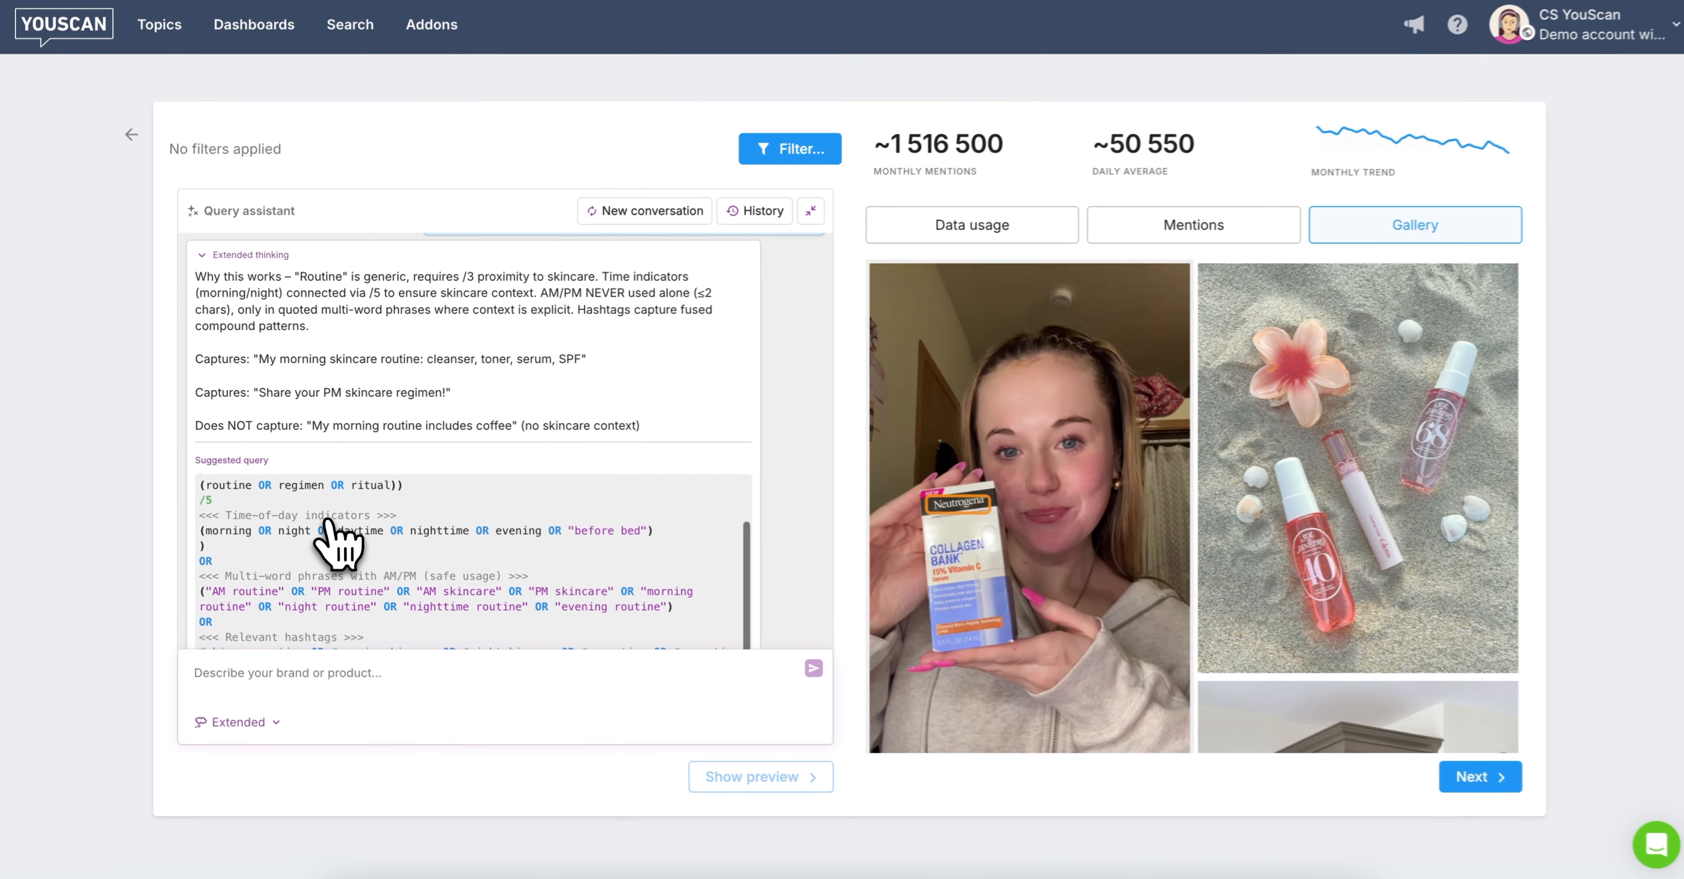
pyautogui.scroll(1, 541, 621)
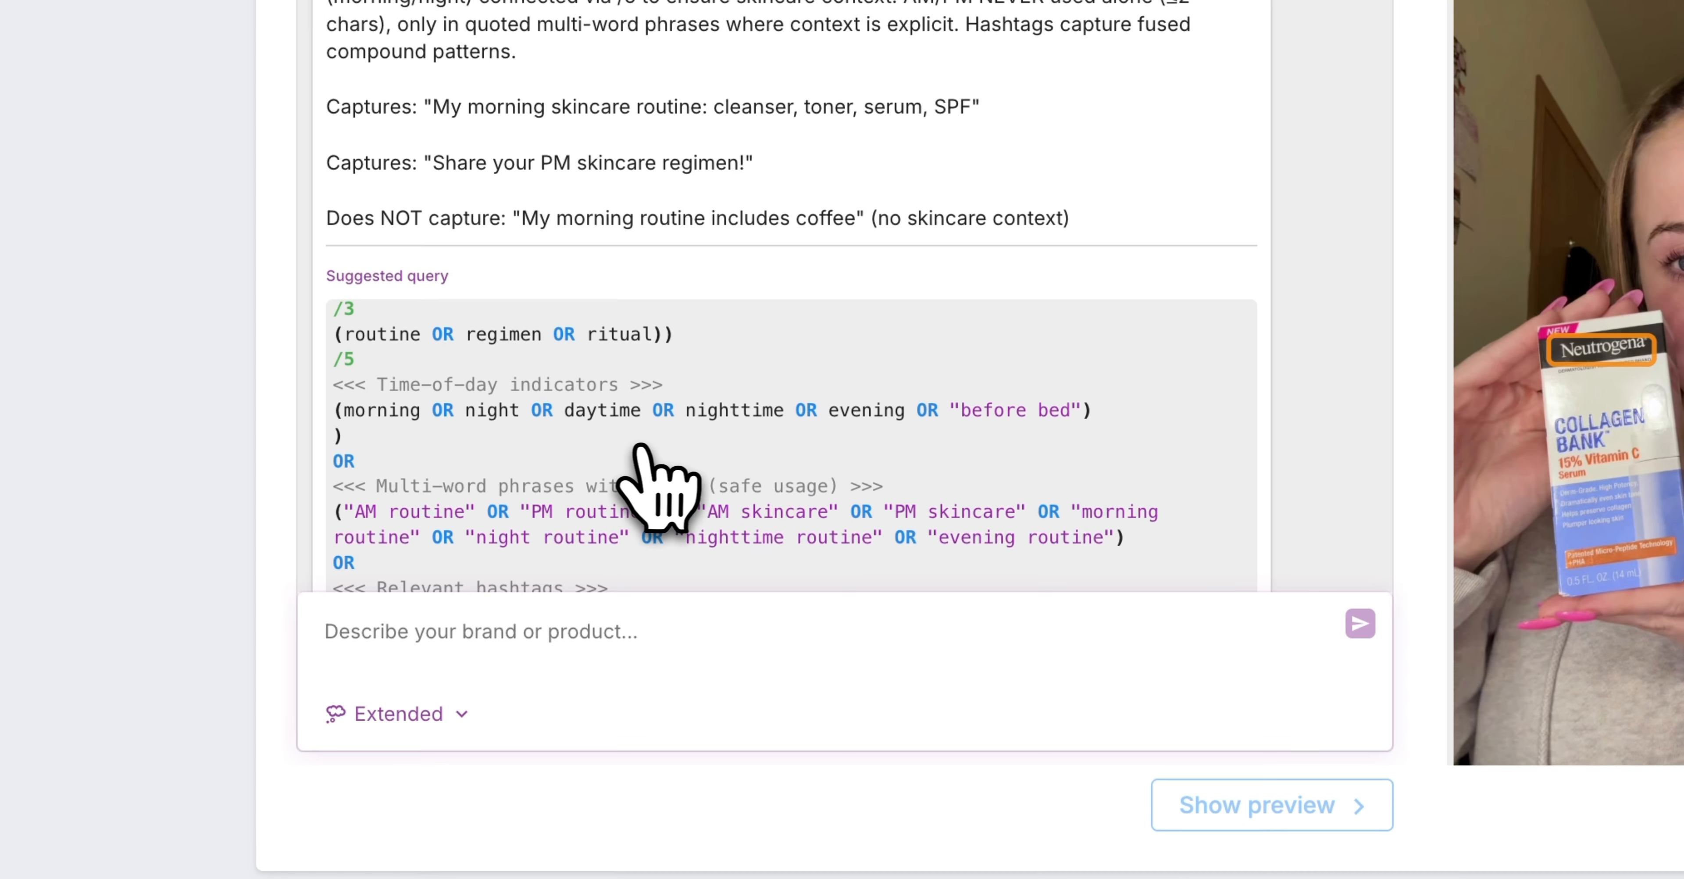
pyautogui.scroll(-1, 646, 447)
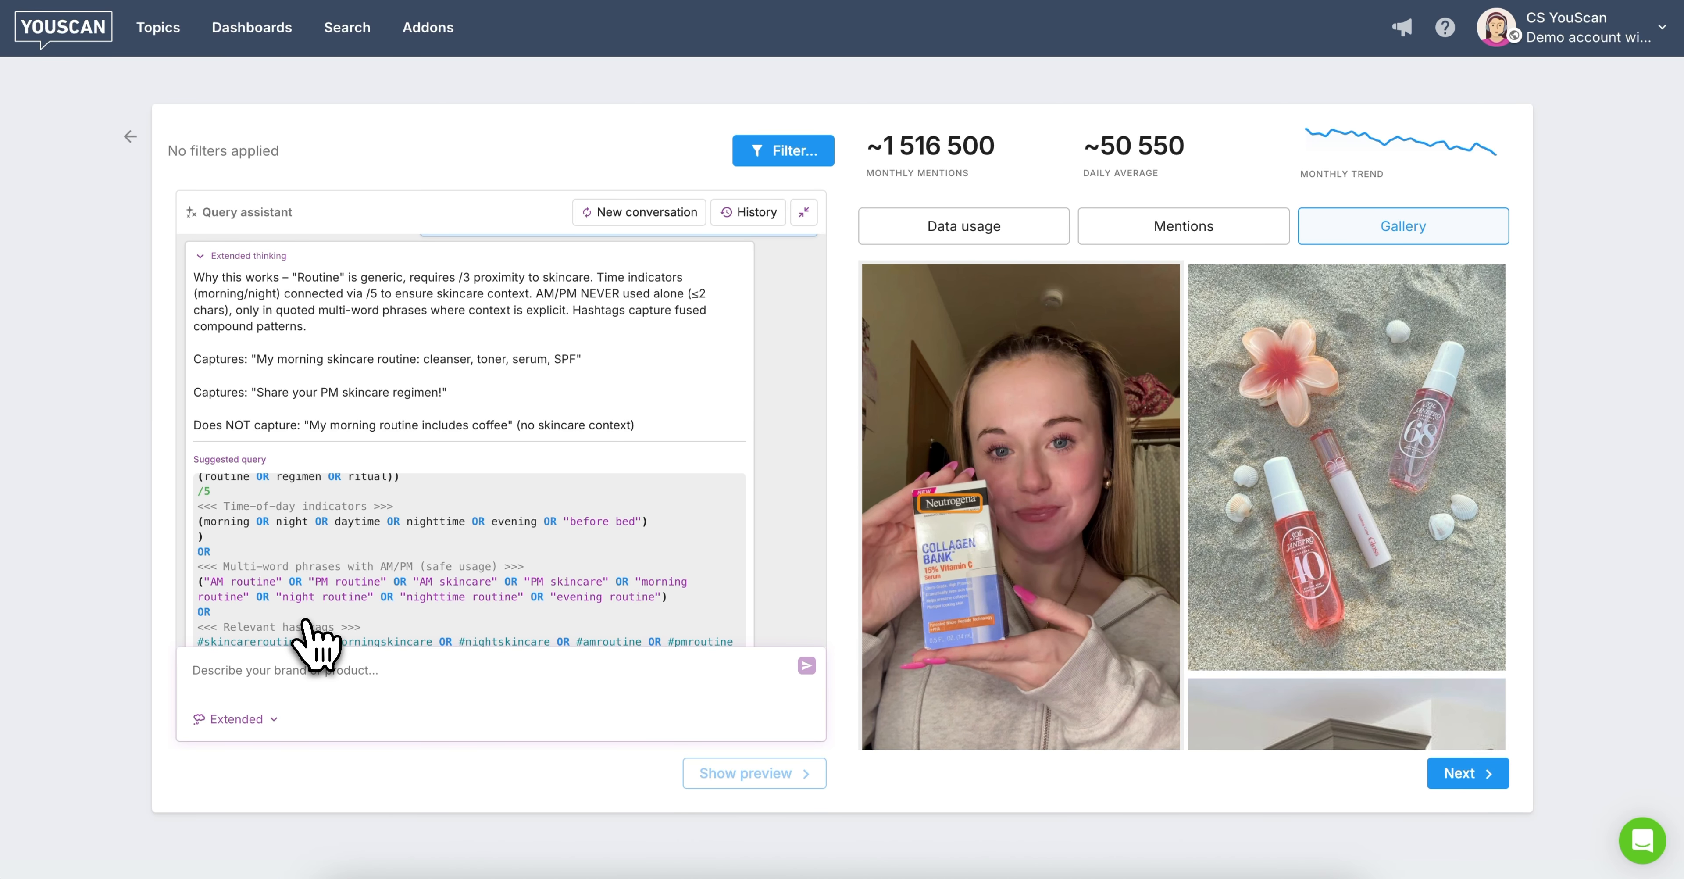
pyautogui.scroll(-1, 310, 638)
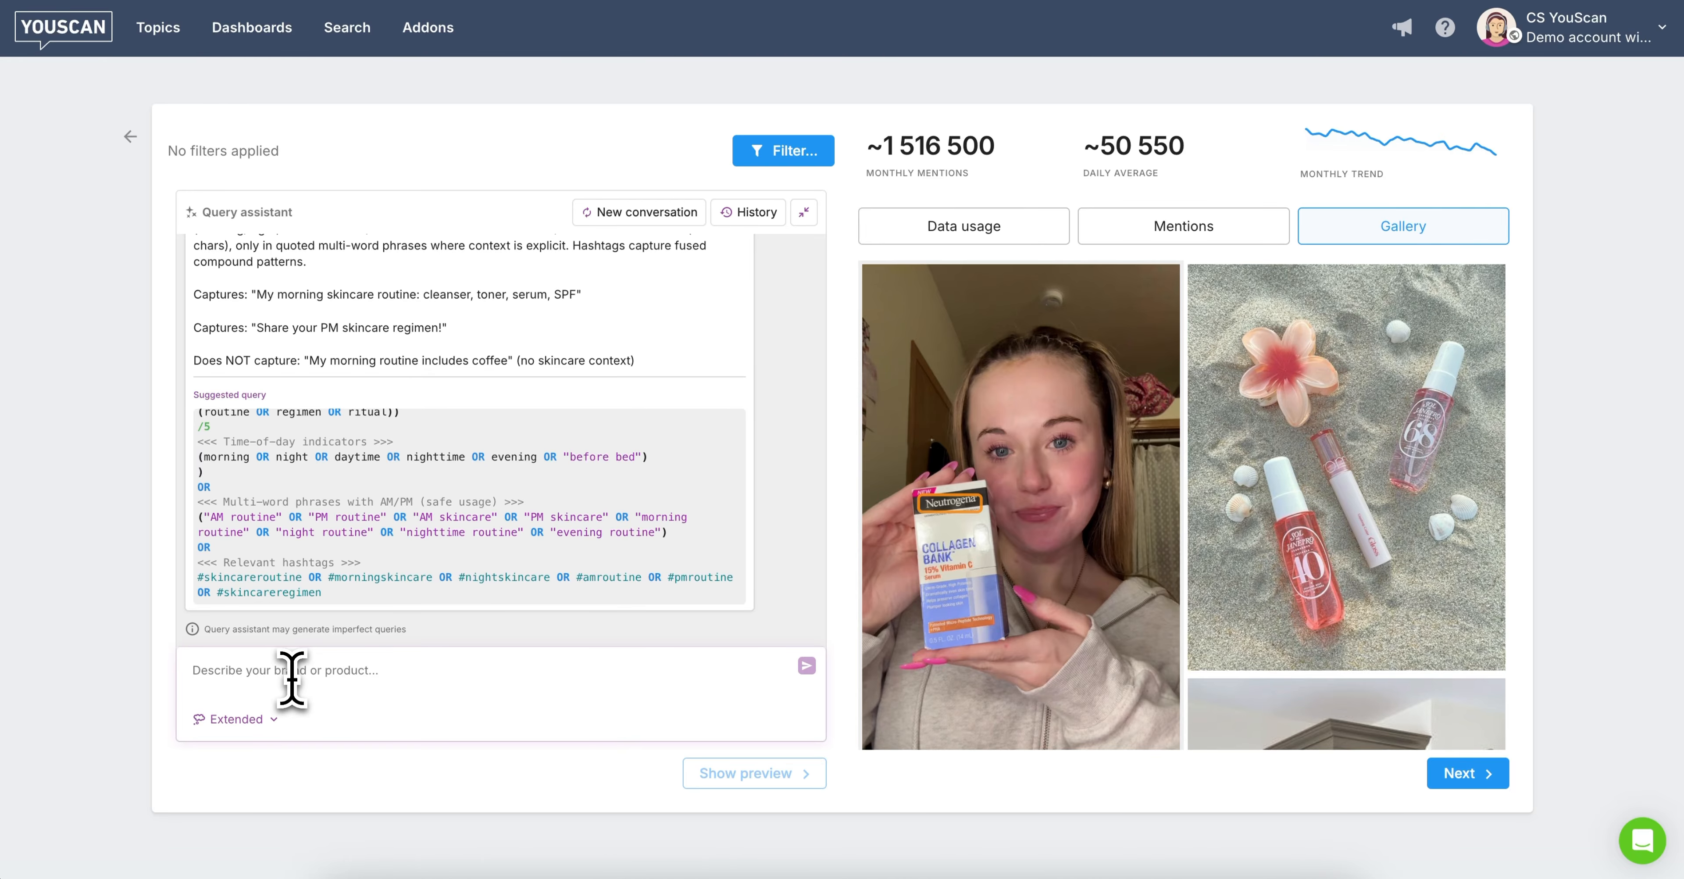
# - Ask the query assistant to refine the query with "exclude promotional posts" and check the suggested query
pyautogui.write('exclude promotional posts')
pyautogui.click(807, 666)
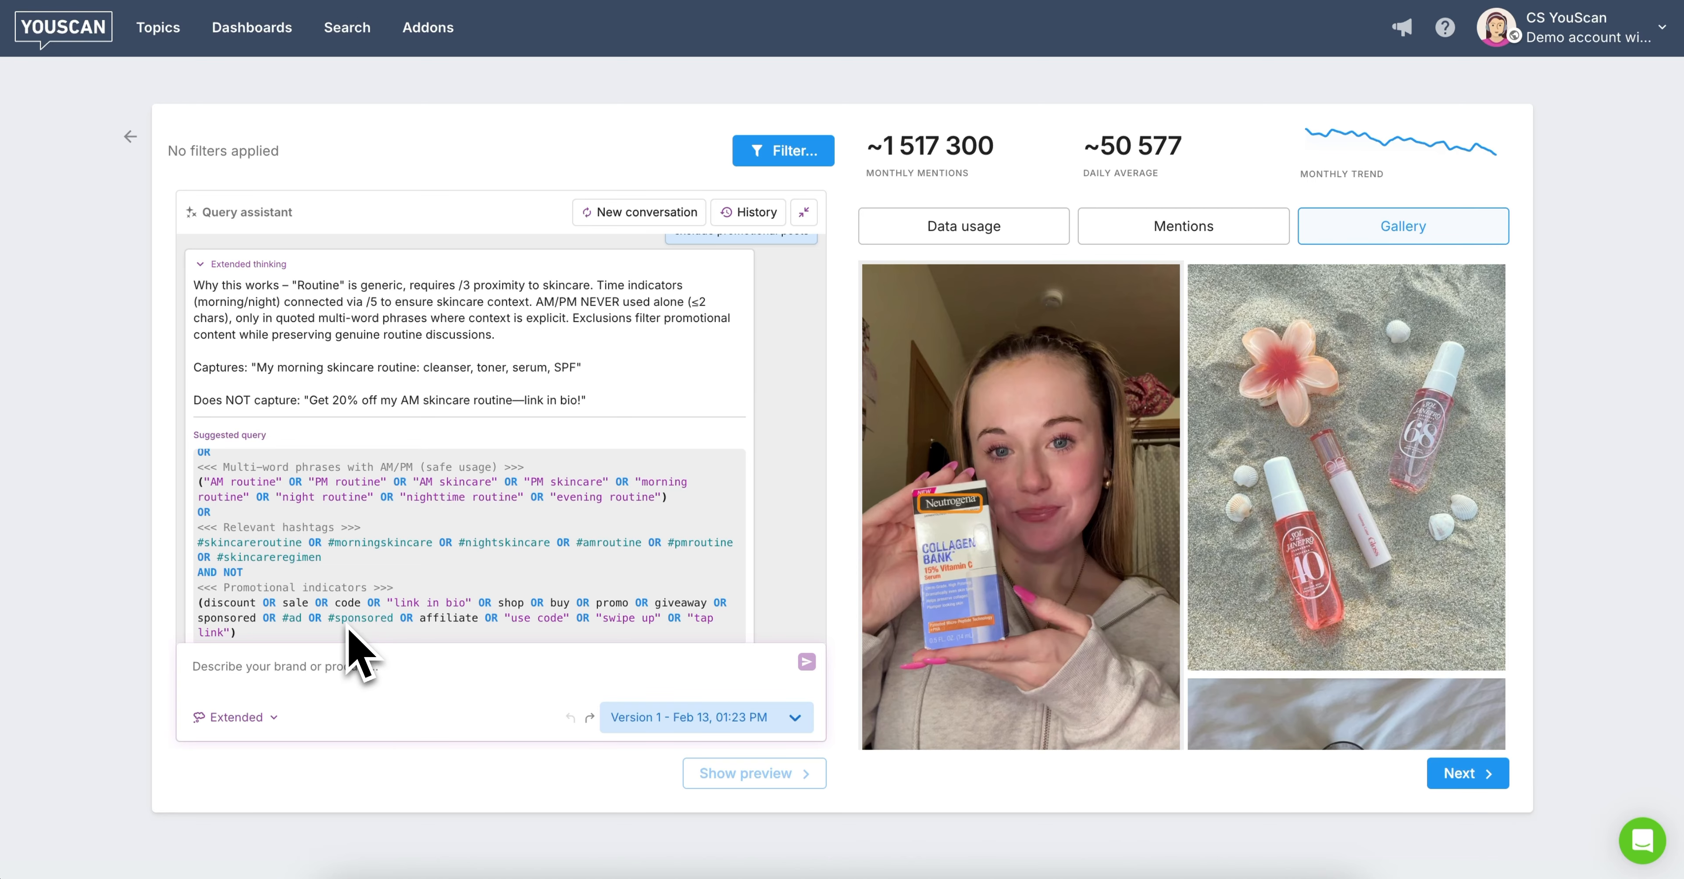
pyautogui.scroll(-1, 344, 628)
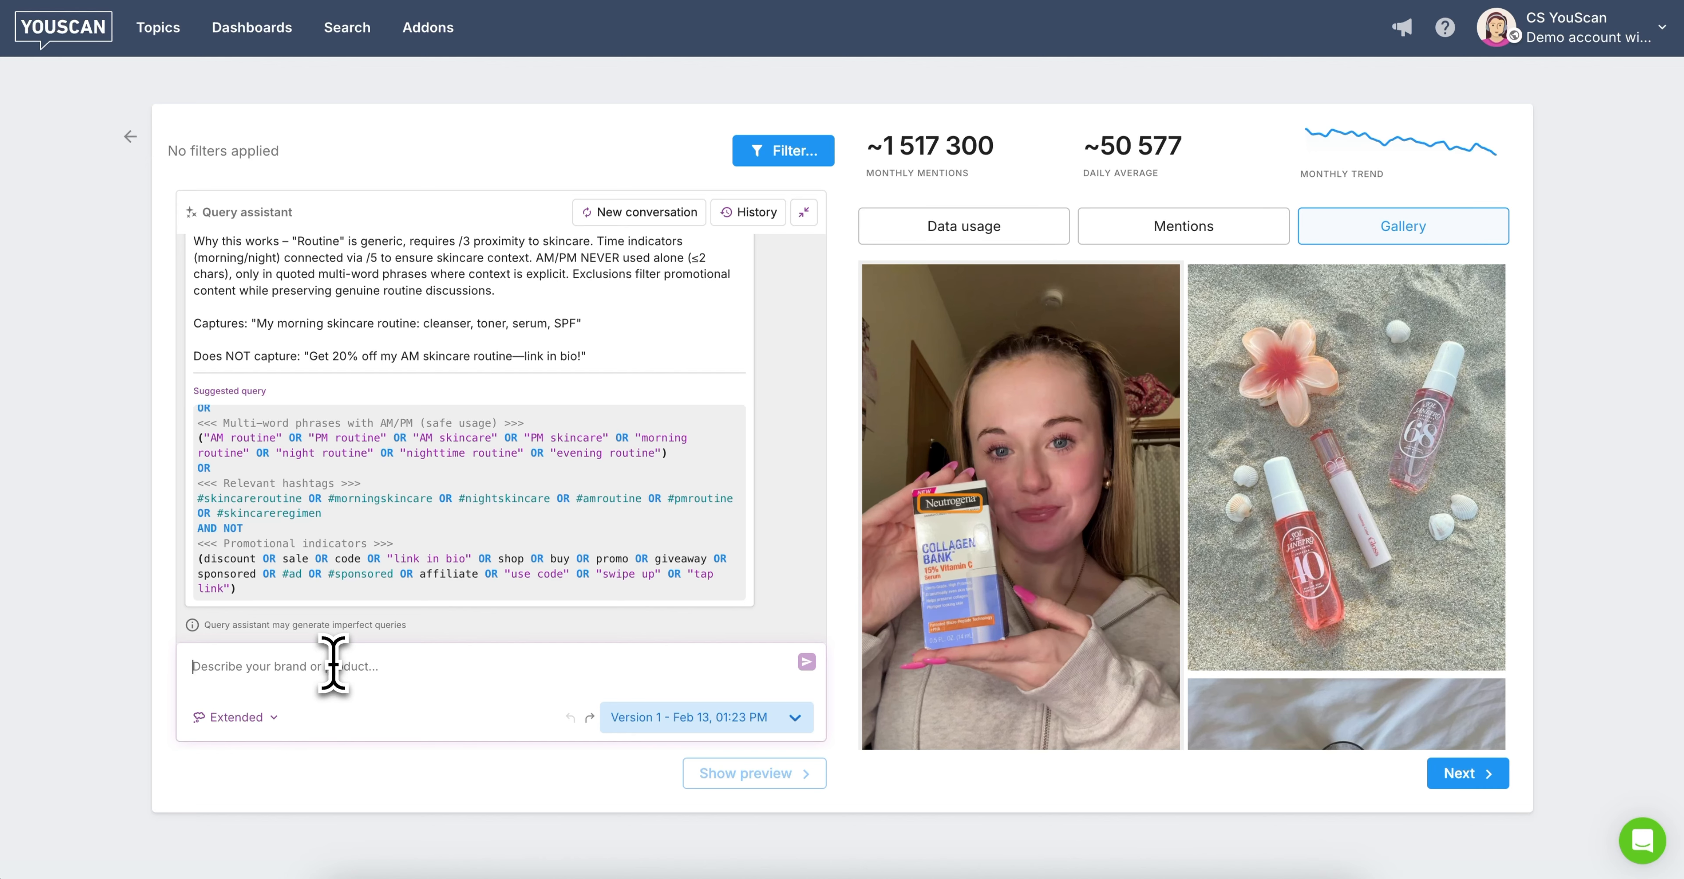
# - Ask the assistant to "add product categories and common skincare terms like cleanser, serum, moisturizer, sunscreen, toner, retinol"
pyautogui.hotkey('ctrl', 'v')
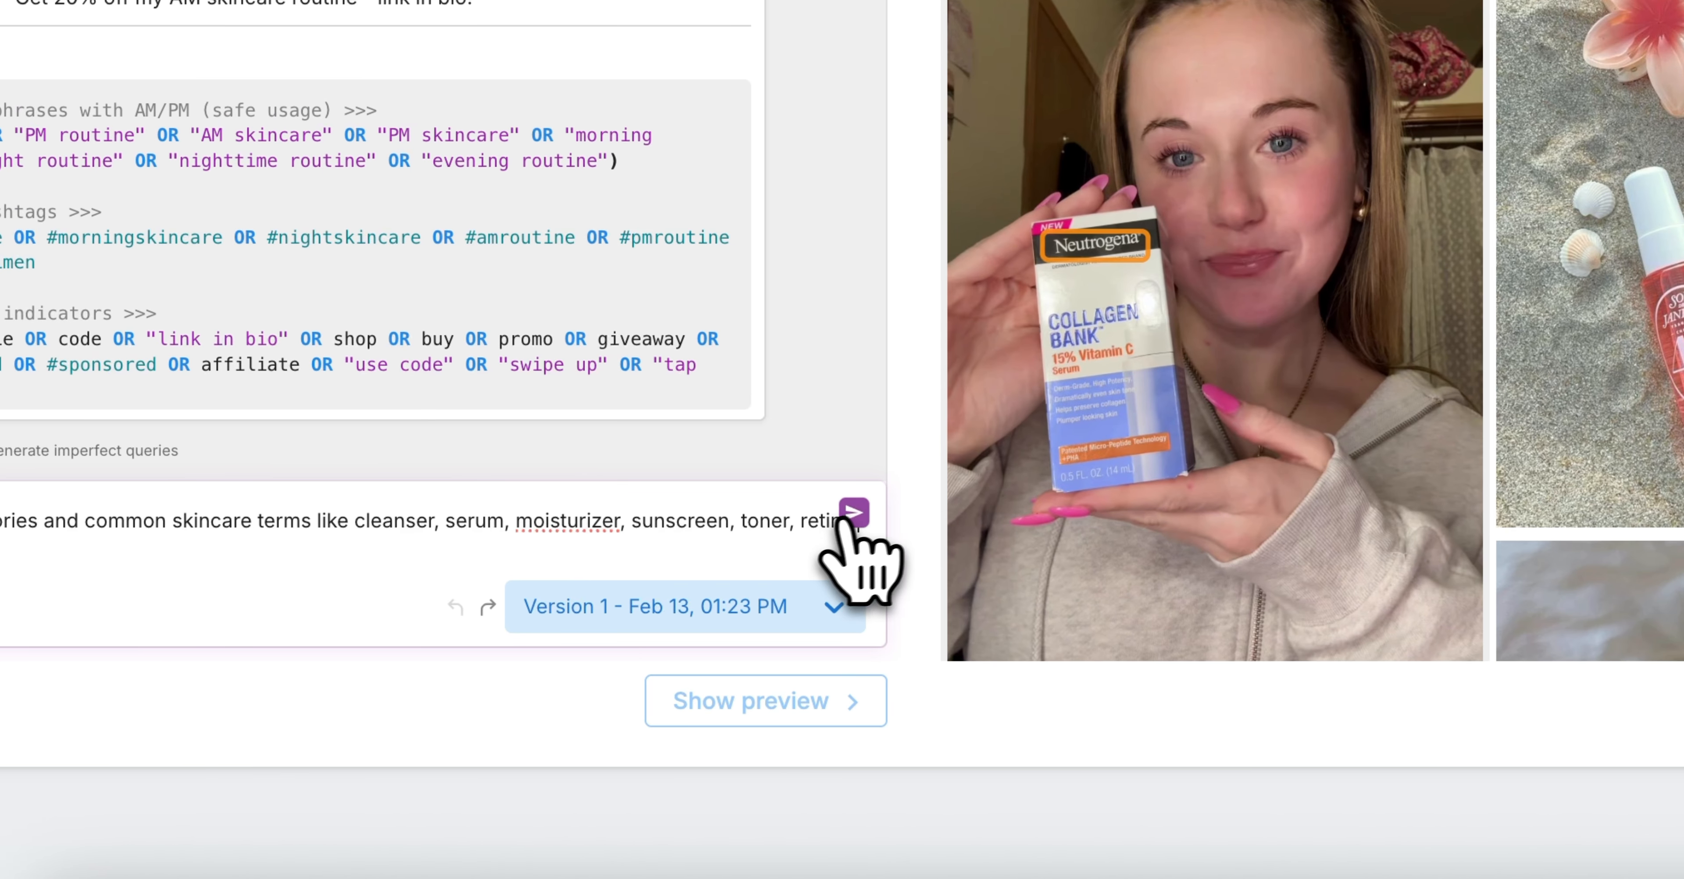
pyautogui.click(853, 513)
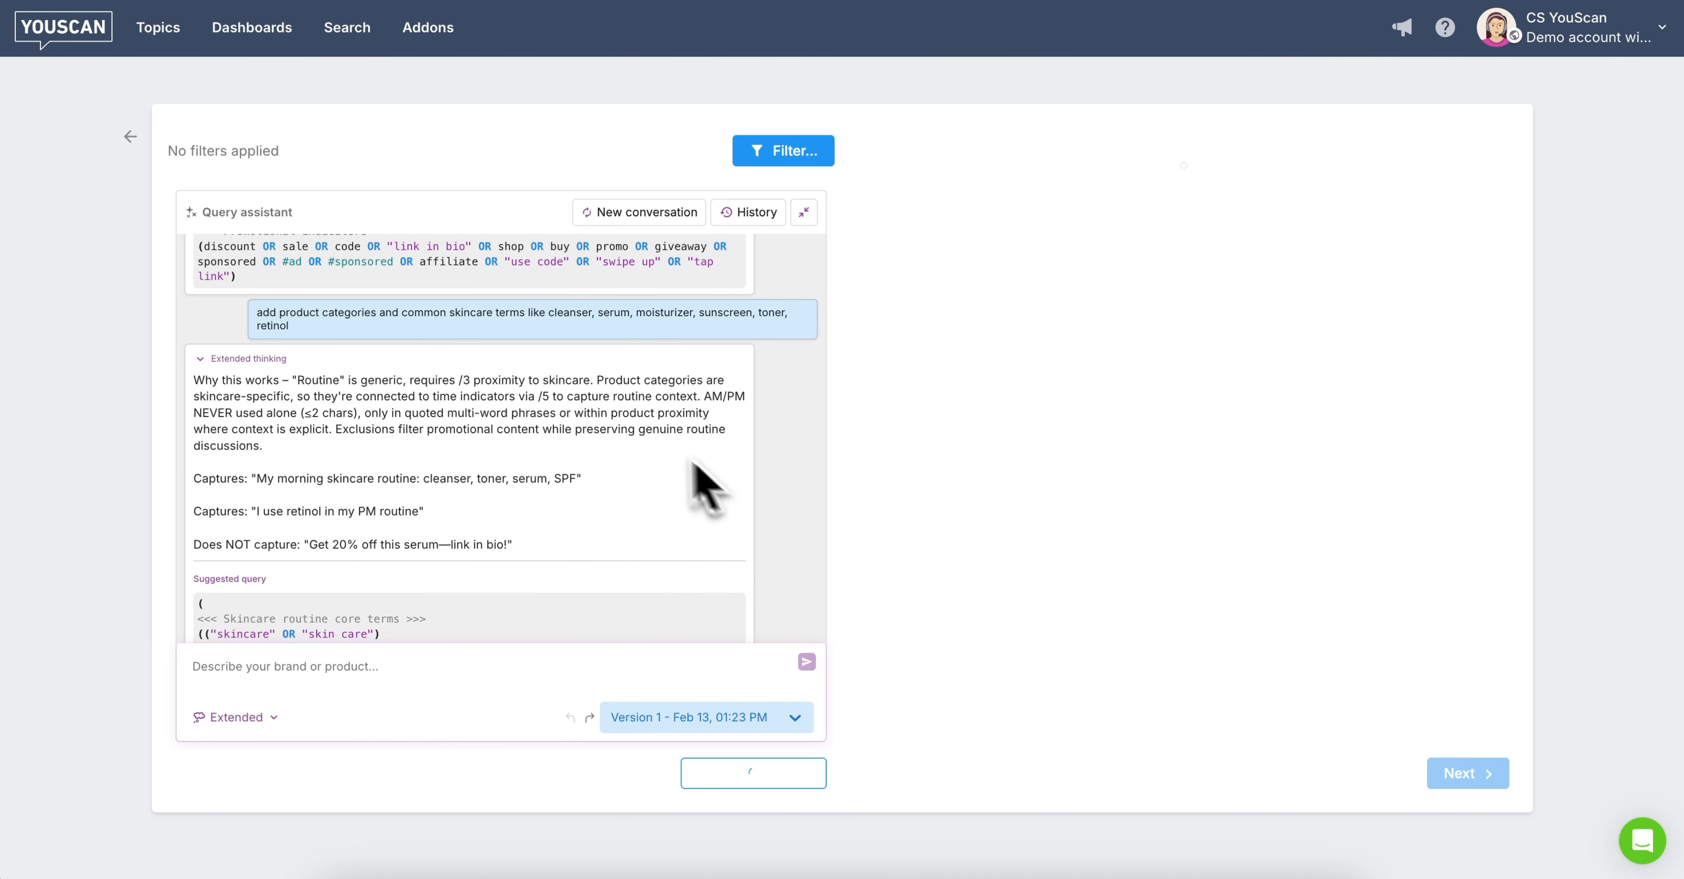
# - Examine the revised explanation and suggested query, including its product categories, hashtags and promotional exclusions
pyautogui.scroll(-1, 642, 432)
pyautogui.scroll(-1, 642, 437)
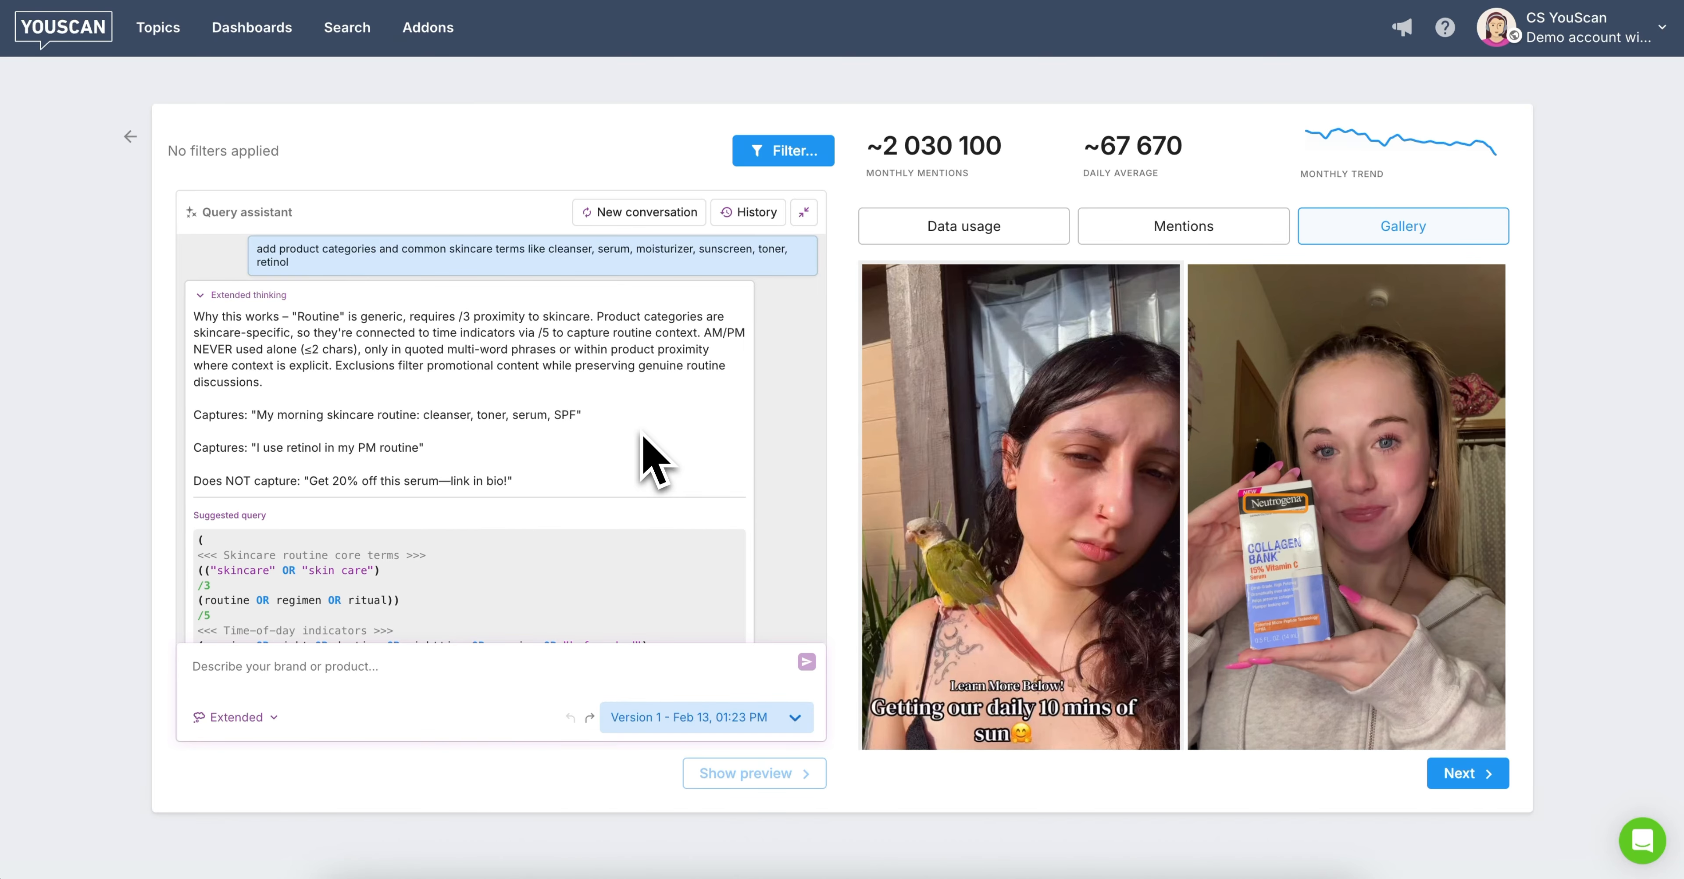
pyautogui.scroll(-3, 643, 445)
pyautogui.scroll(-2, 533, 493)
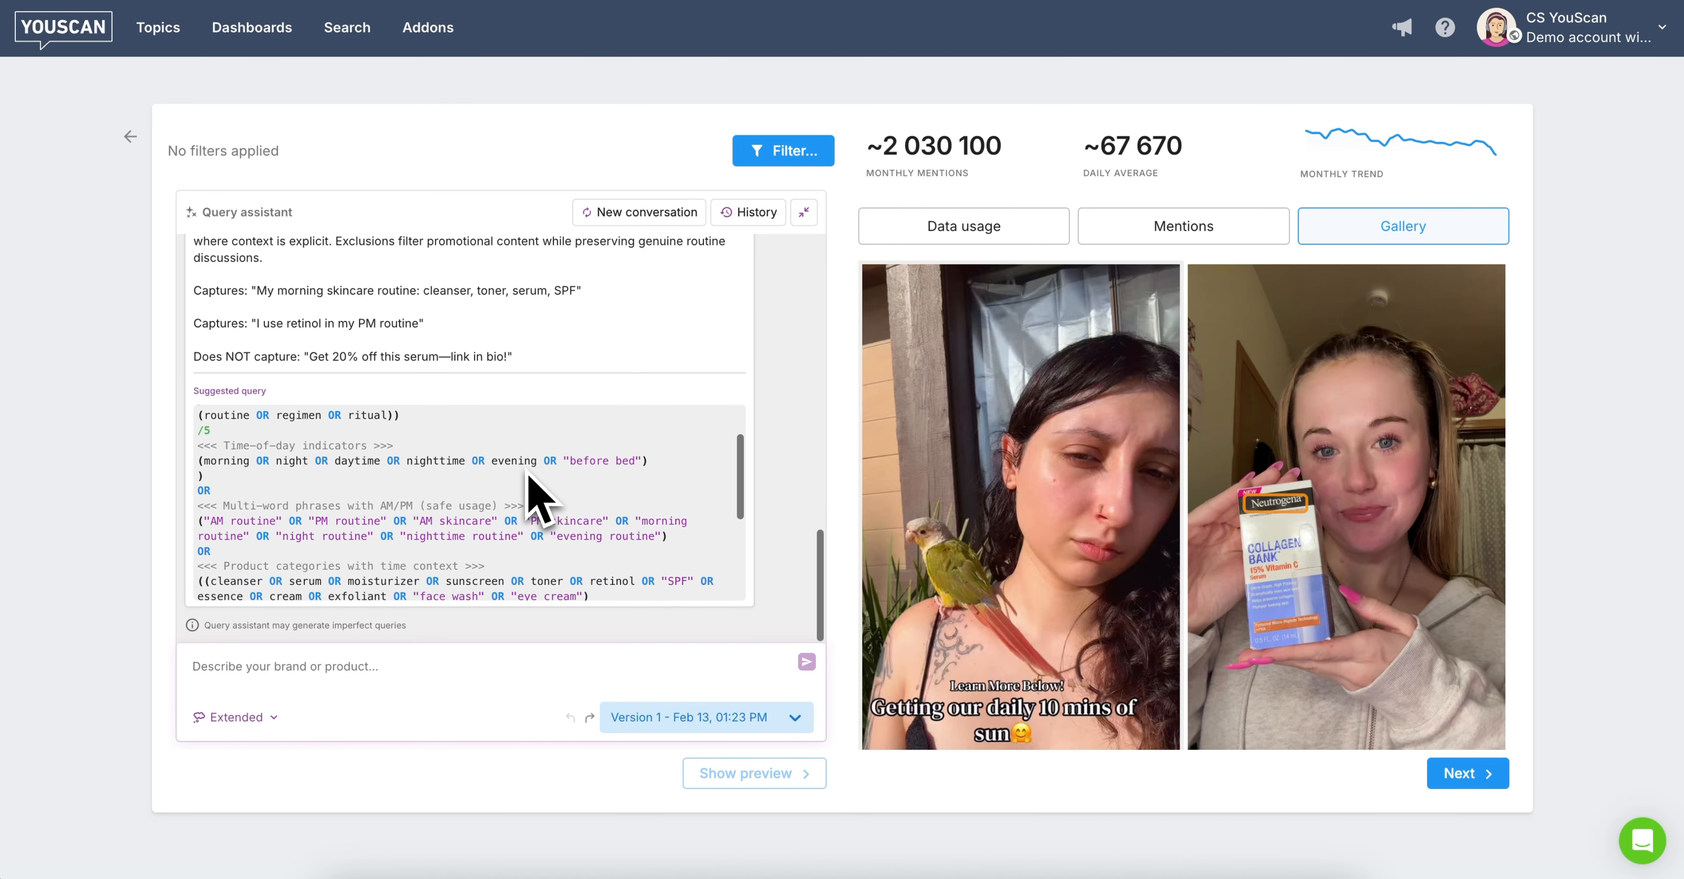
pyautogui.scroll(-2, 536, 490)
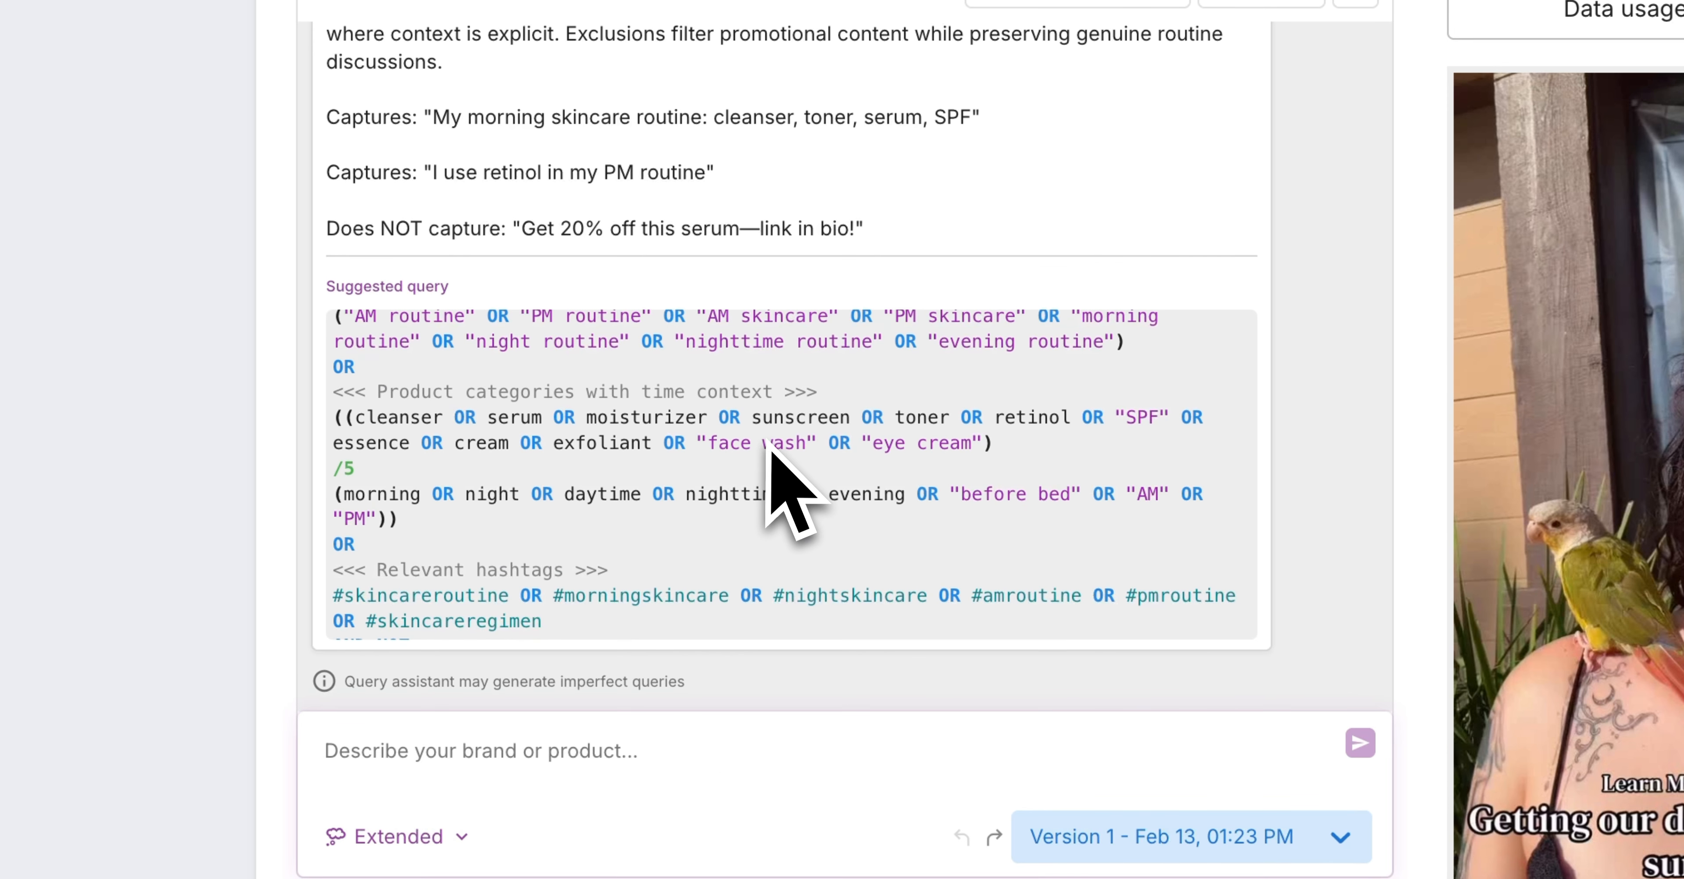
pyautogui.scroll(-3, 488, 477)
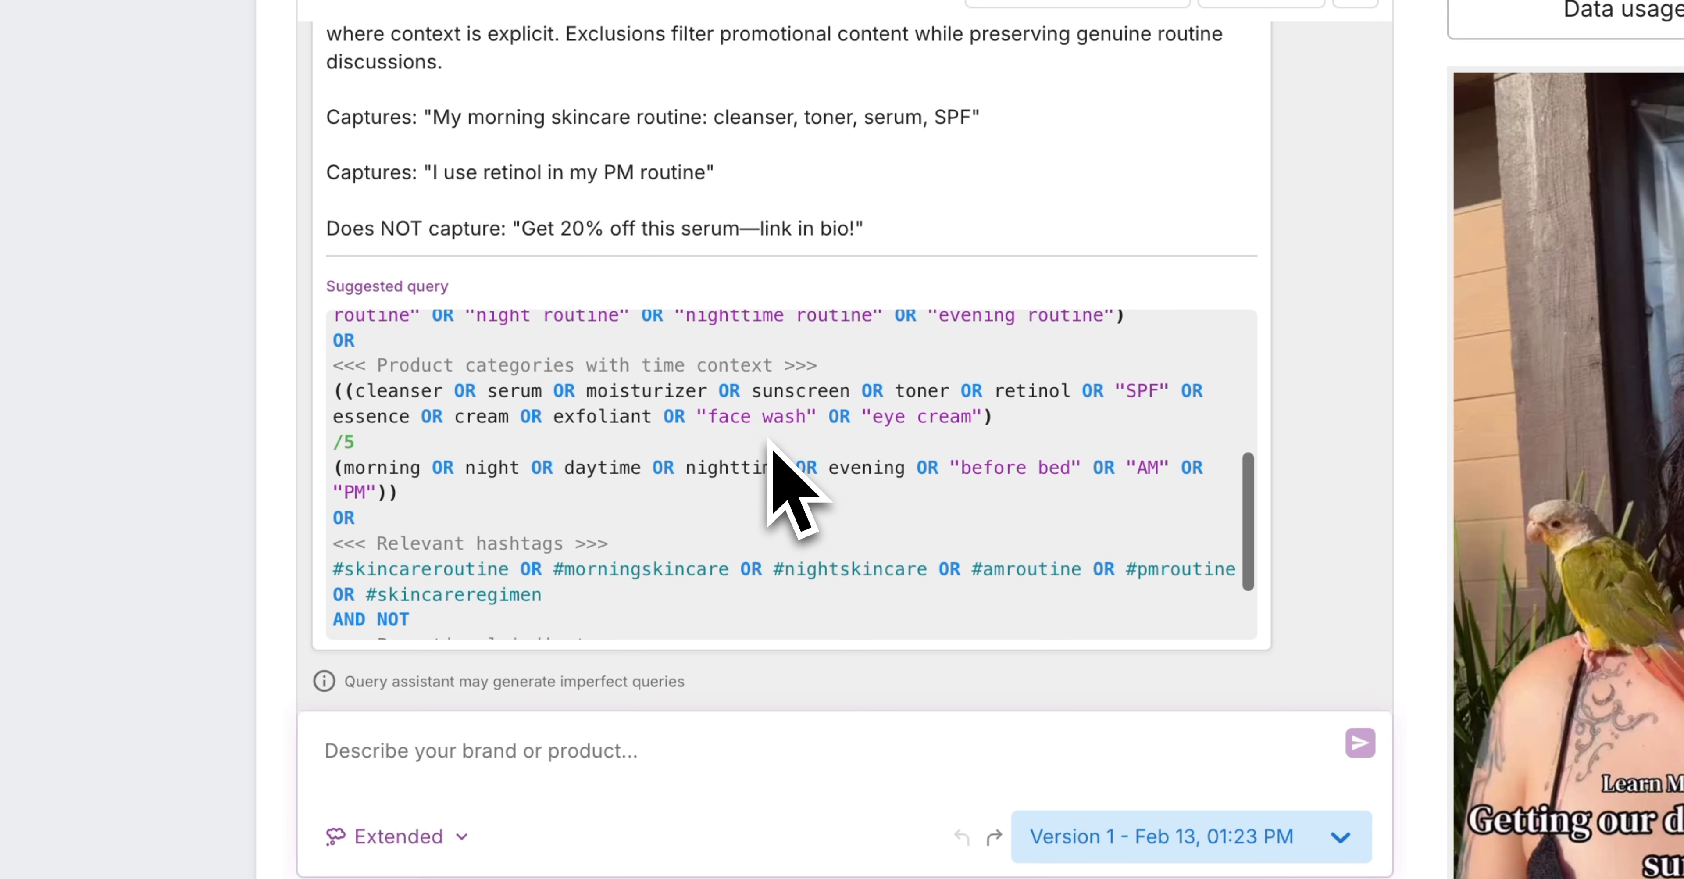
pyautogui.scroll(2, 771, 470)
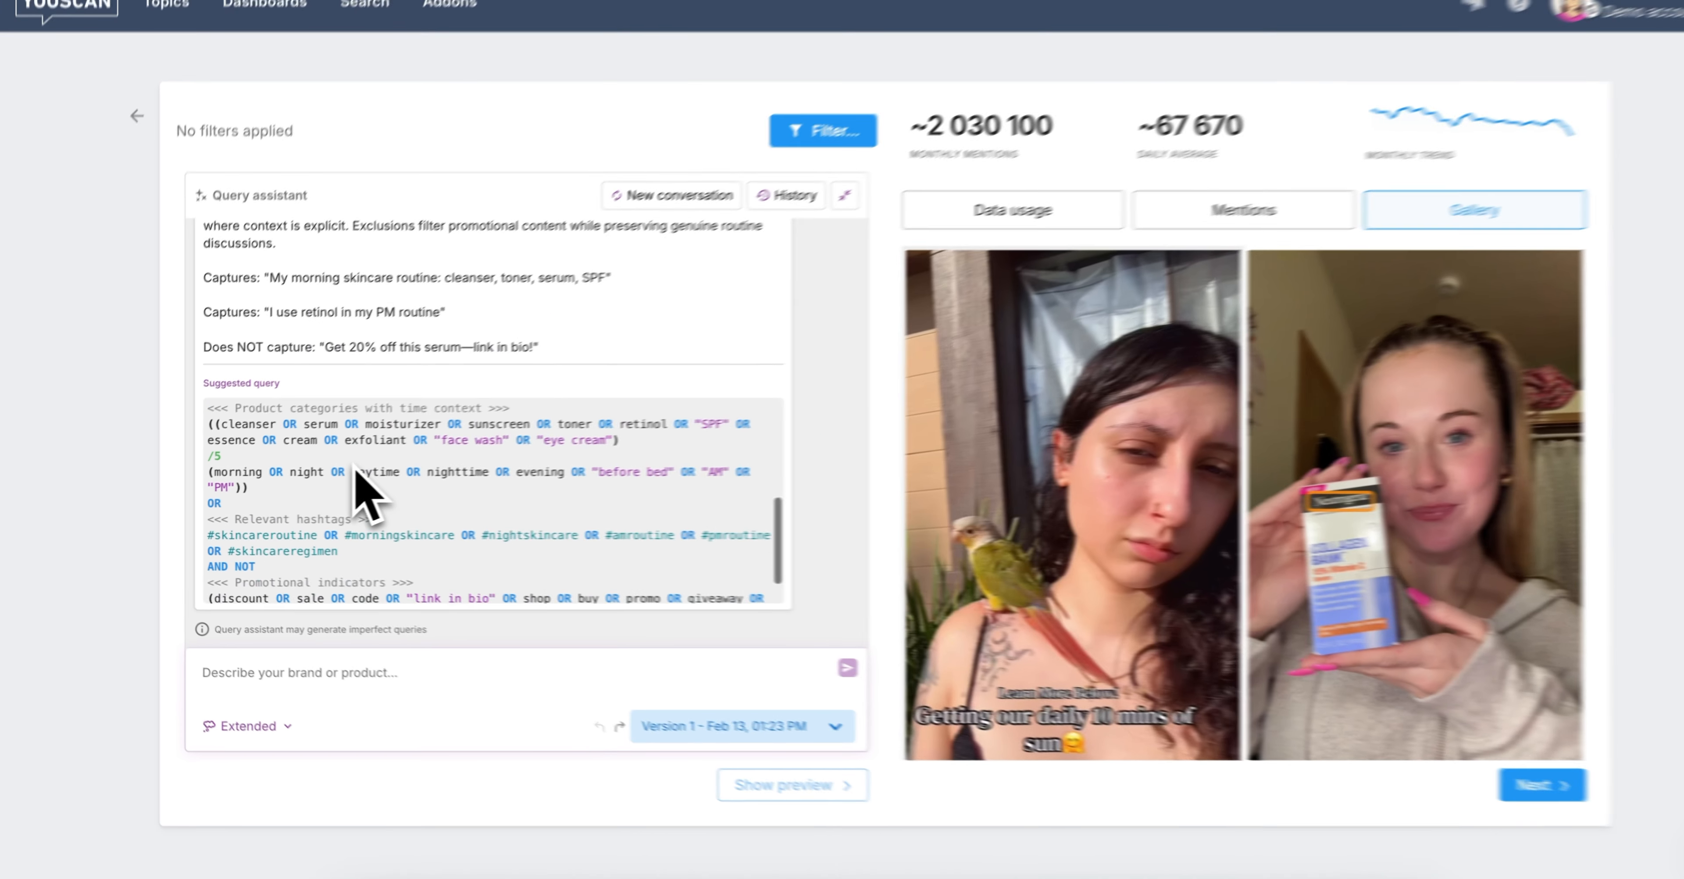
pyautogui.scroll(-2, 563, 422)
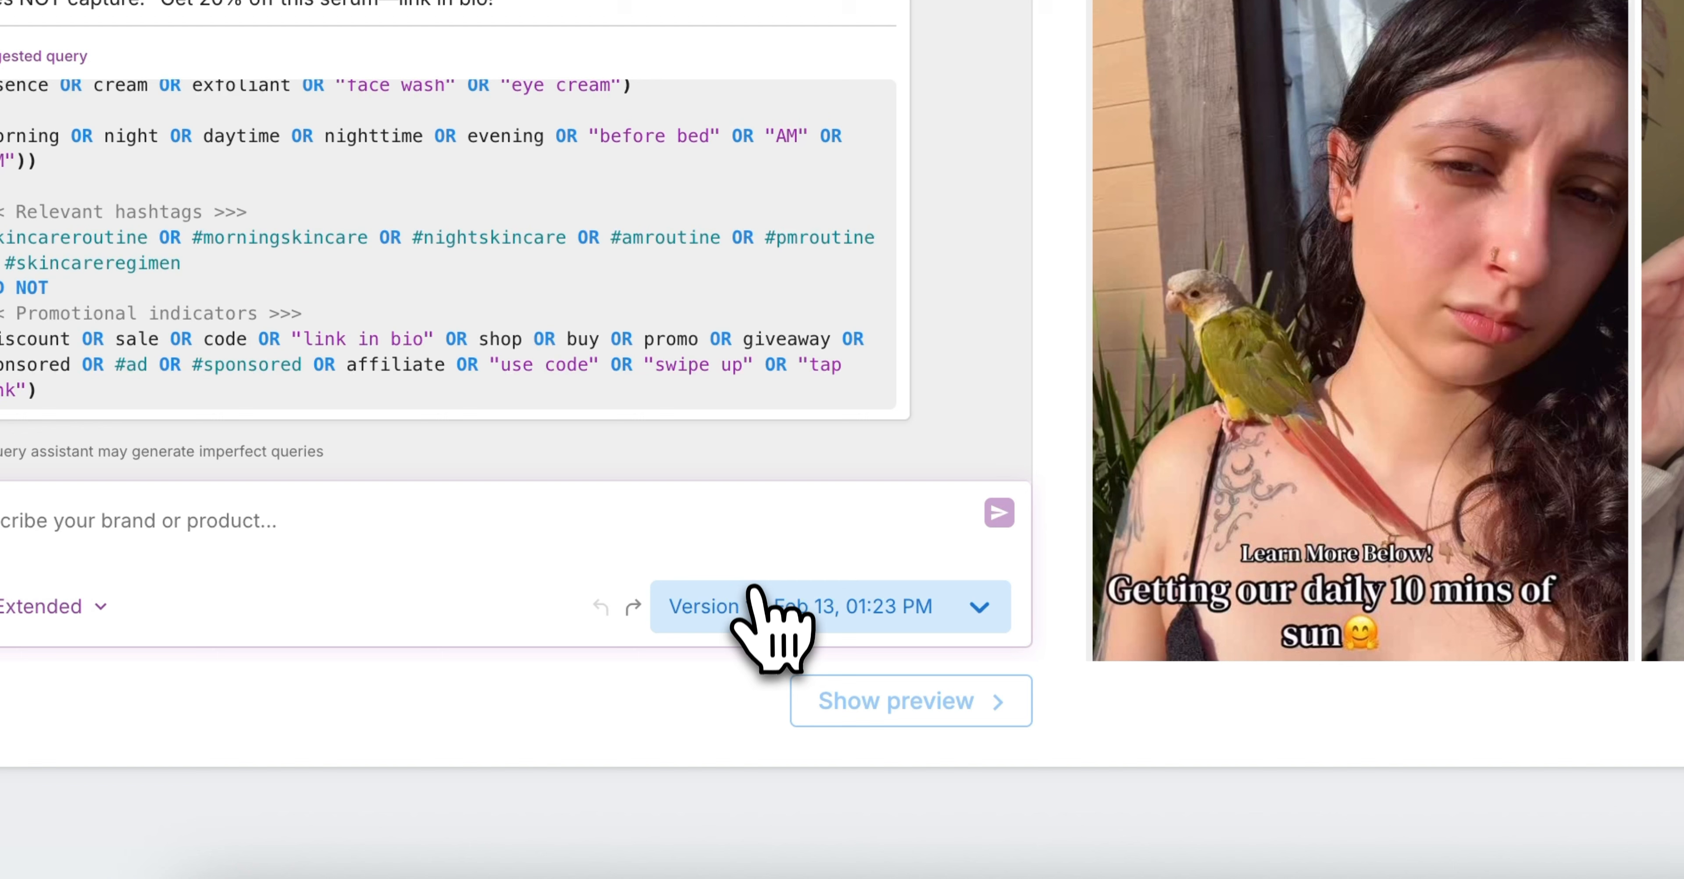
# - Switch the query to Version 3 and create the topic from it
pyautogui.click(845, 612)
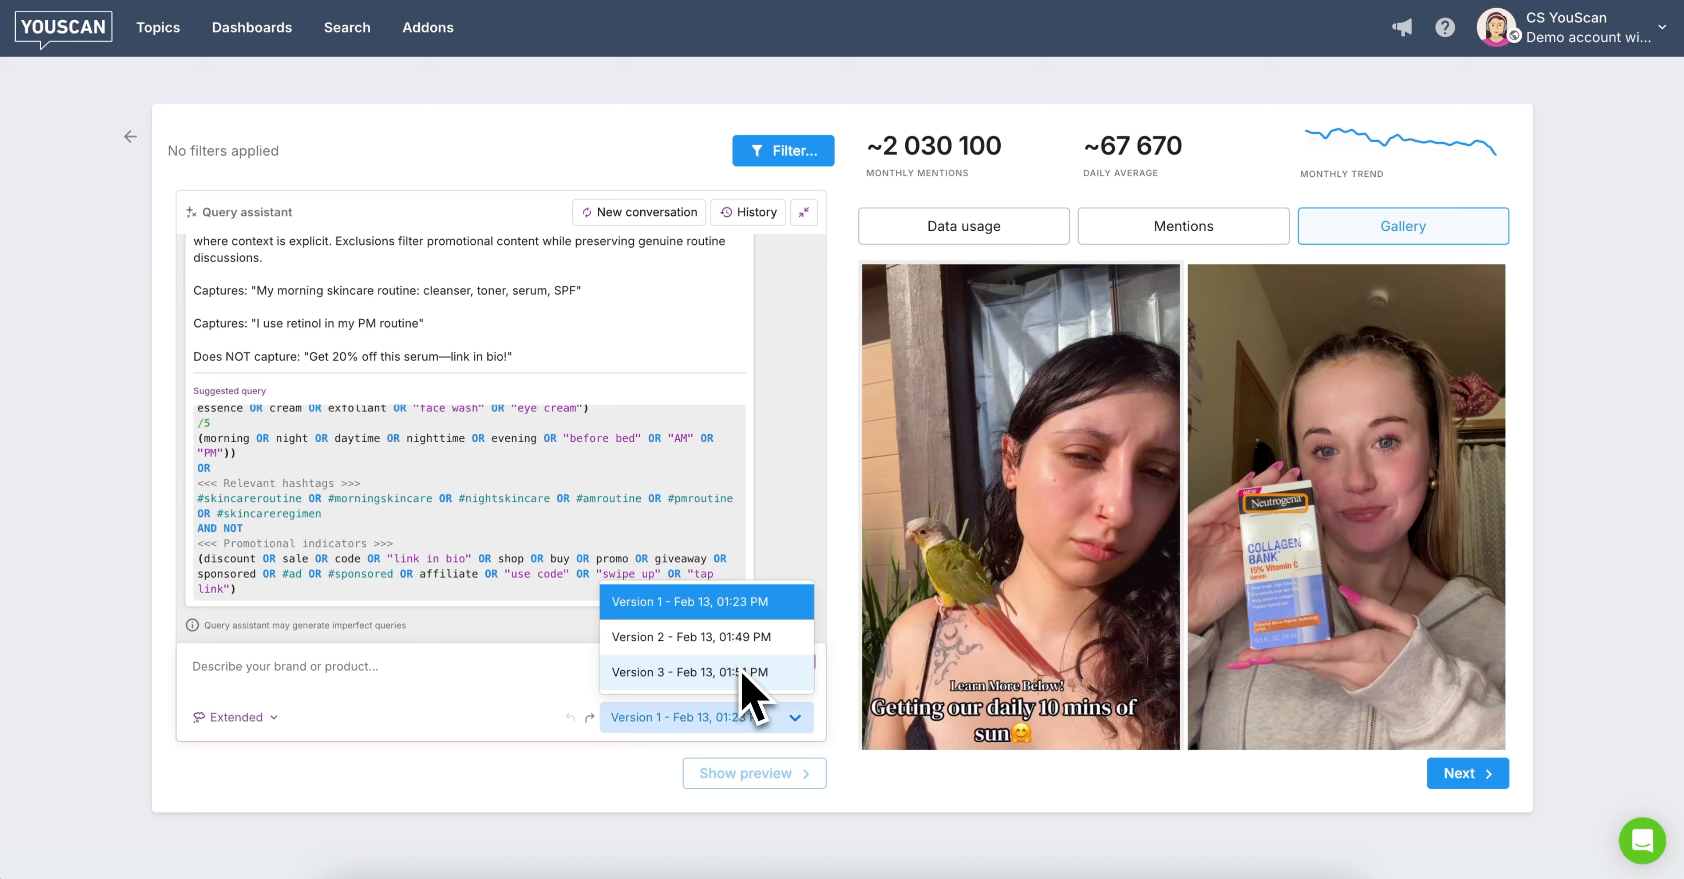
pyautogui.click(606, 568)
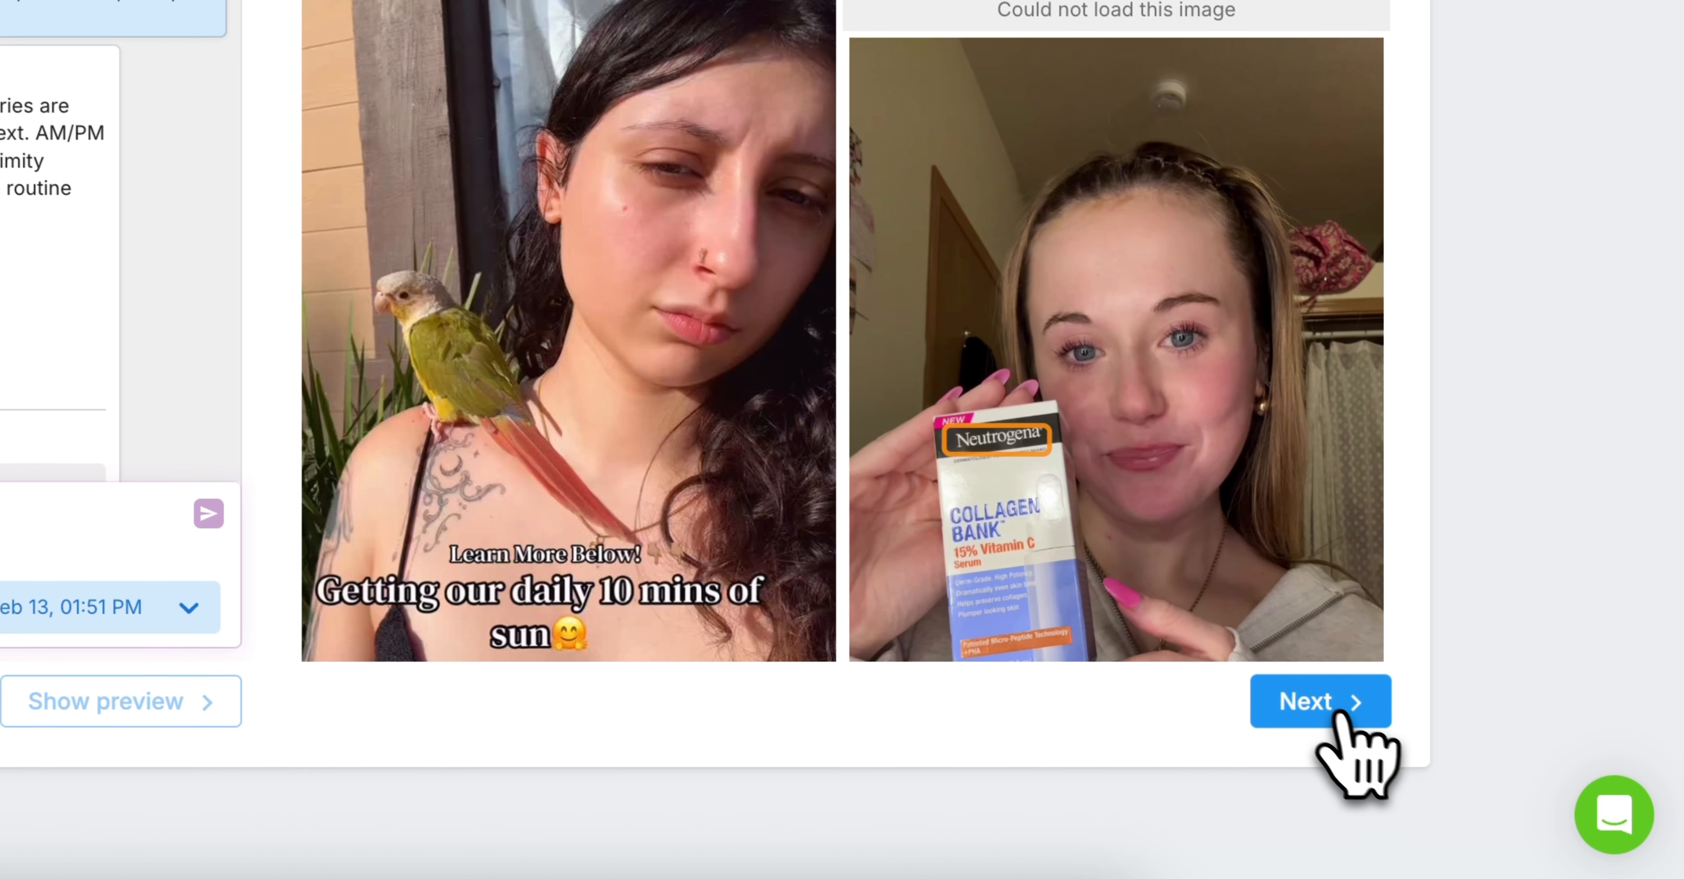
pyautogui.click(1468, 774)
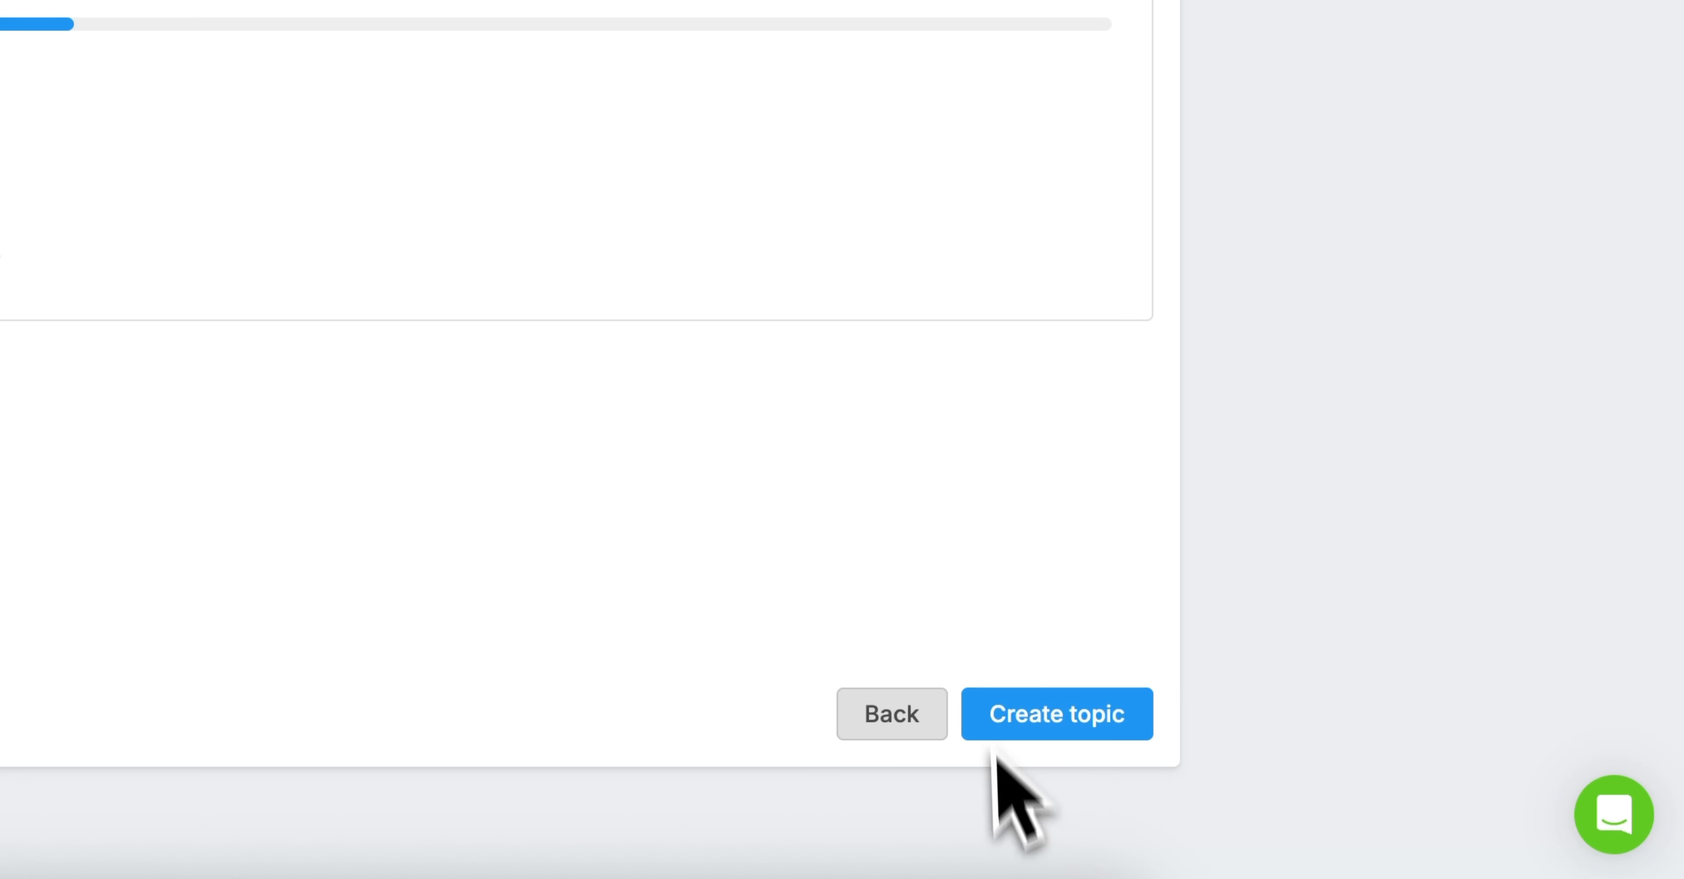
pyautogui.click(1044, 726)
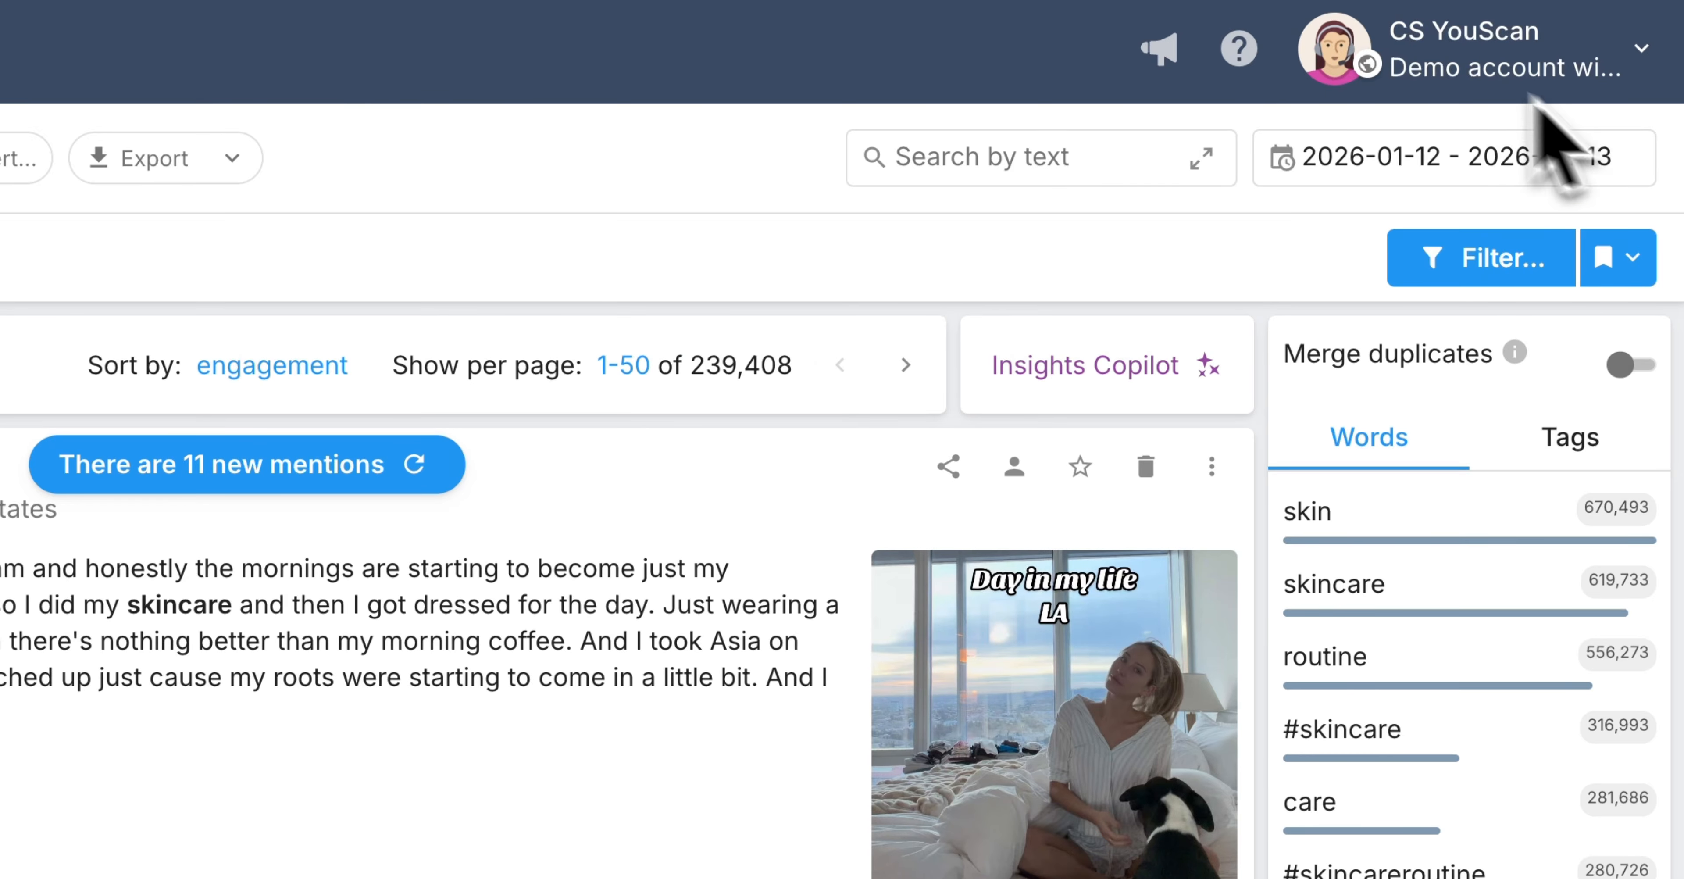
# - Look through the mention filter options for sources, geography and auto-categories, and close the filter without applying any
pyautogui.click(1471, 257)
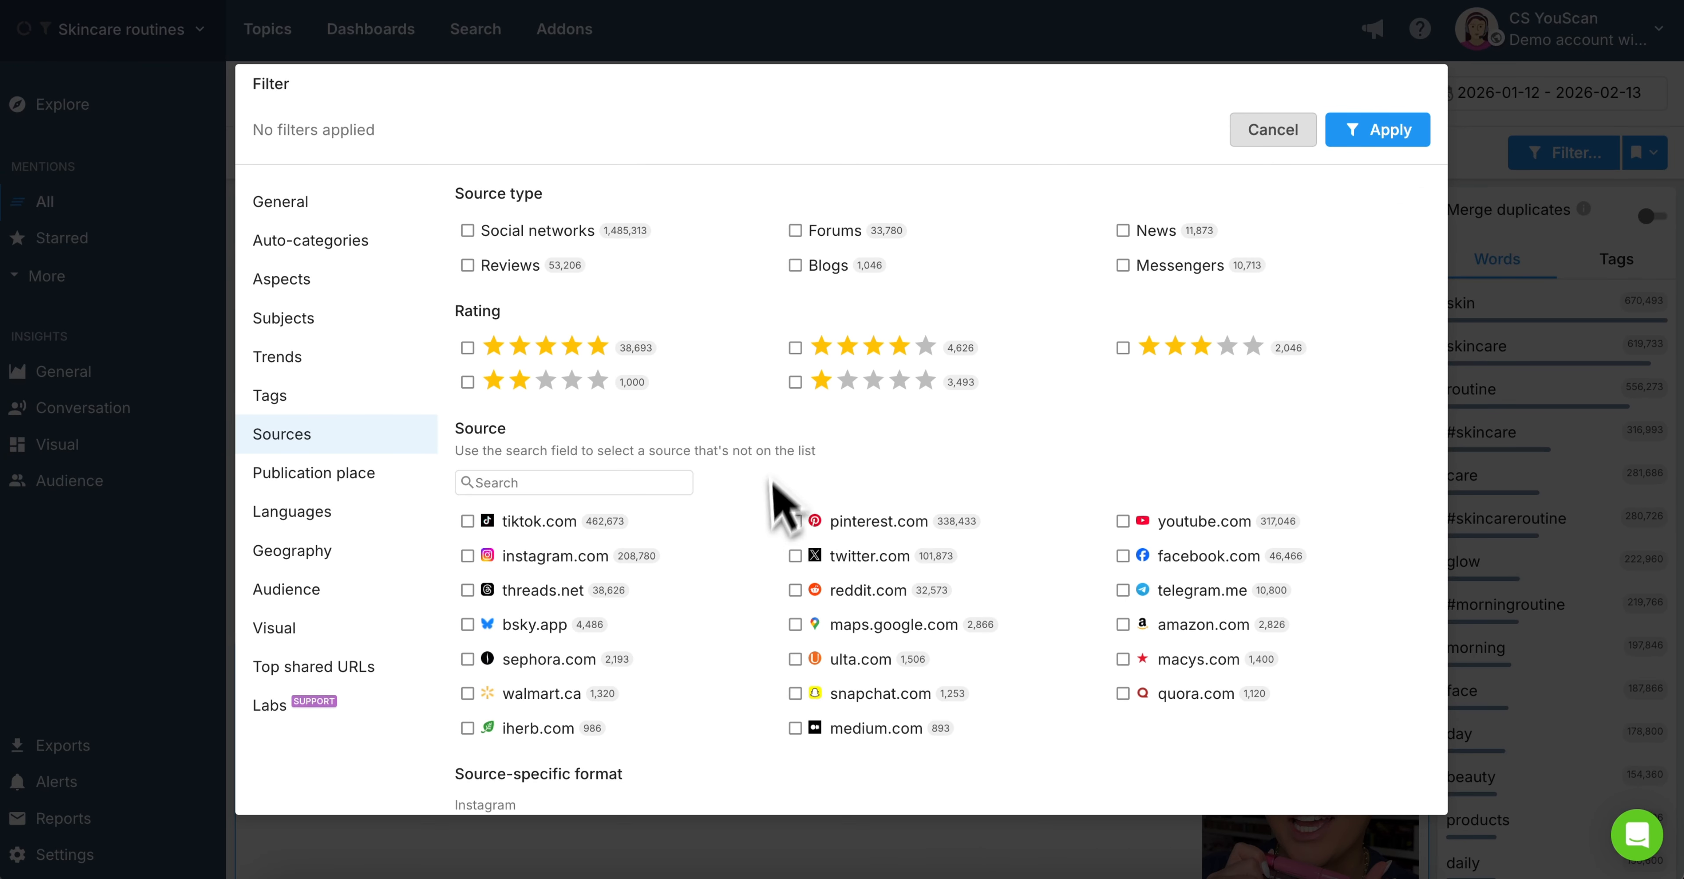
pyautogui.scroll(-1, 789, 628)
pyautogui.scroll(1, 781, 611)
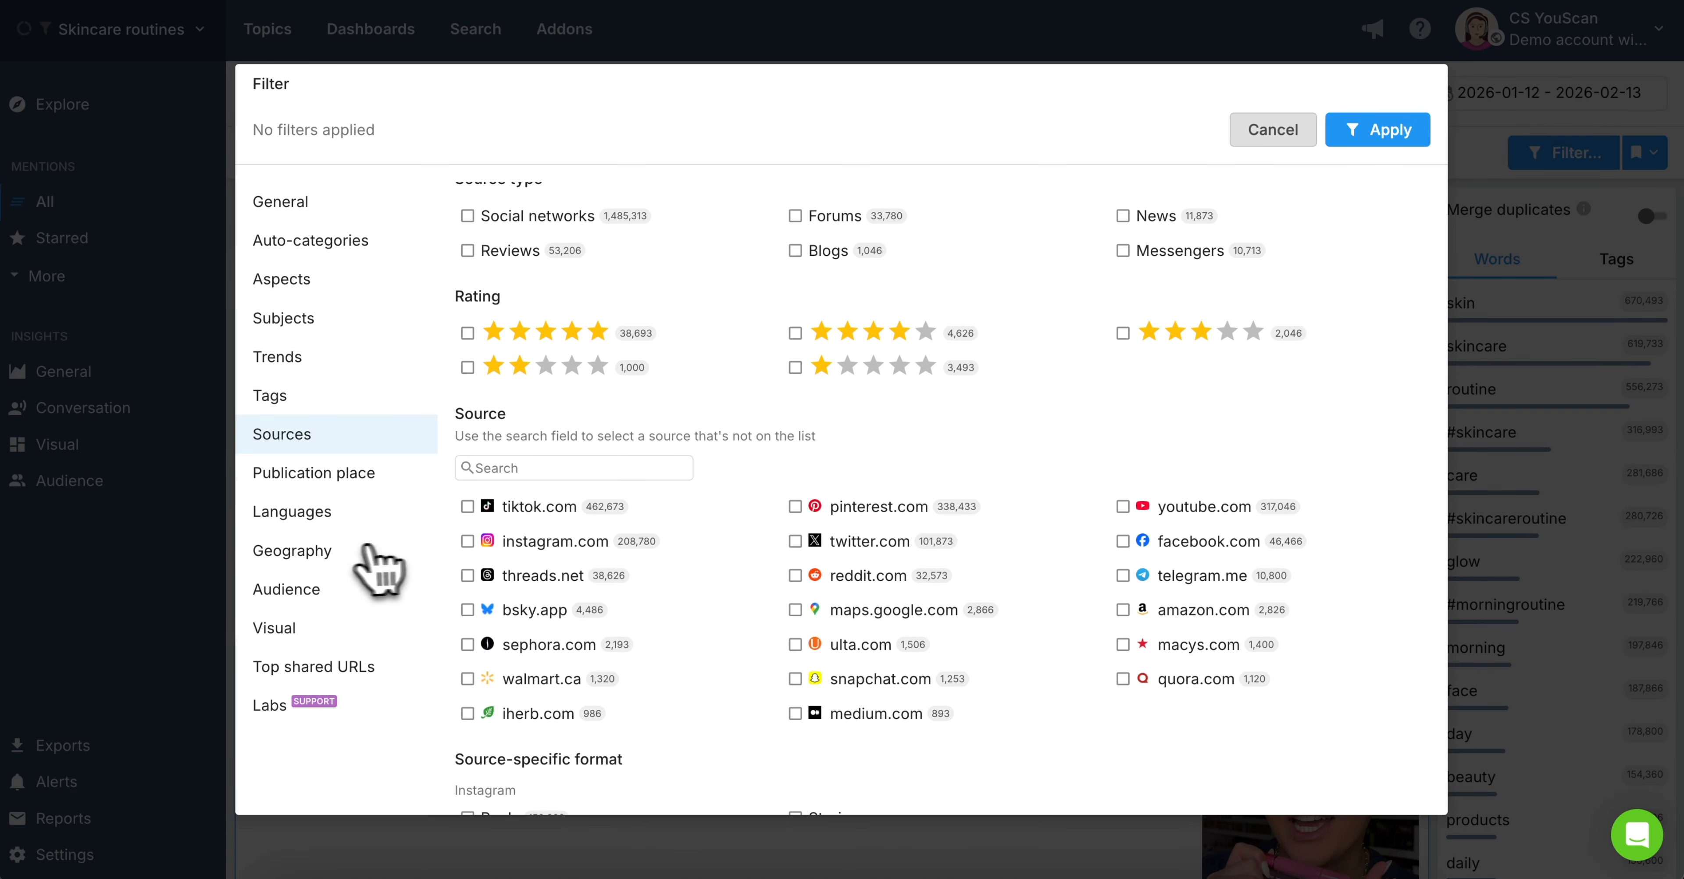
pyautogui.click(337, 550)
pyautogui.scroll(-3, 688, 571)
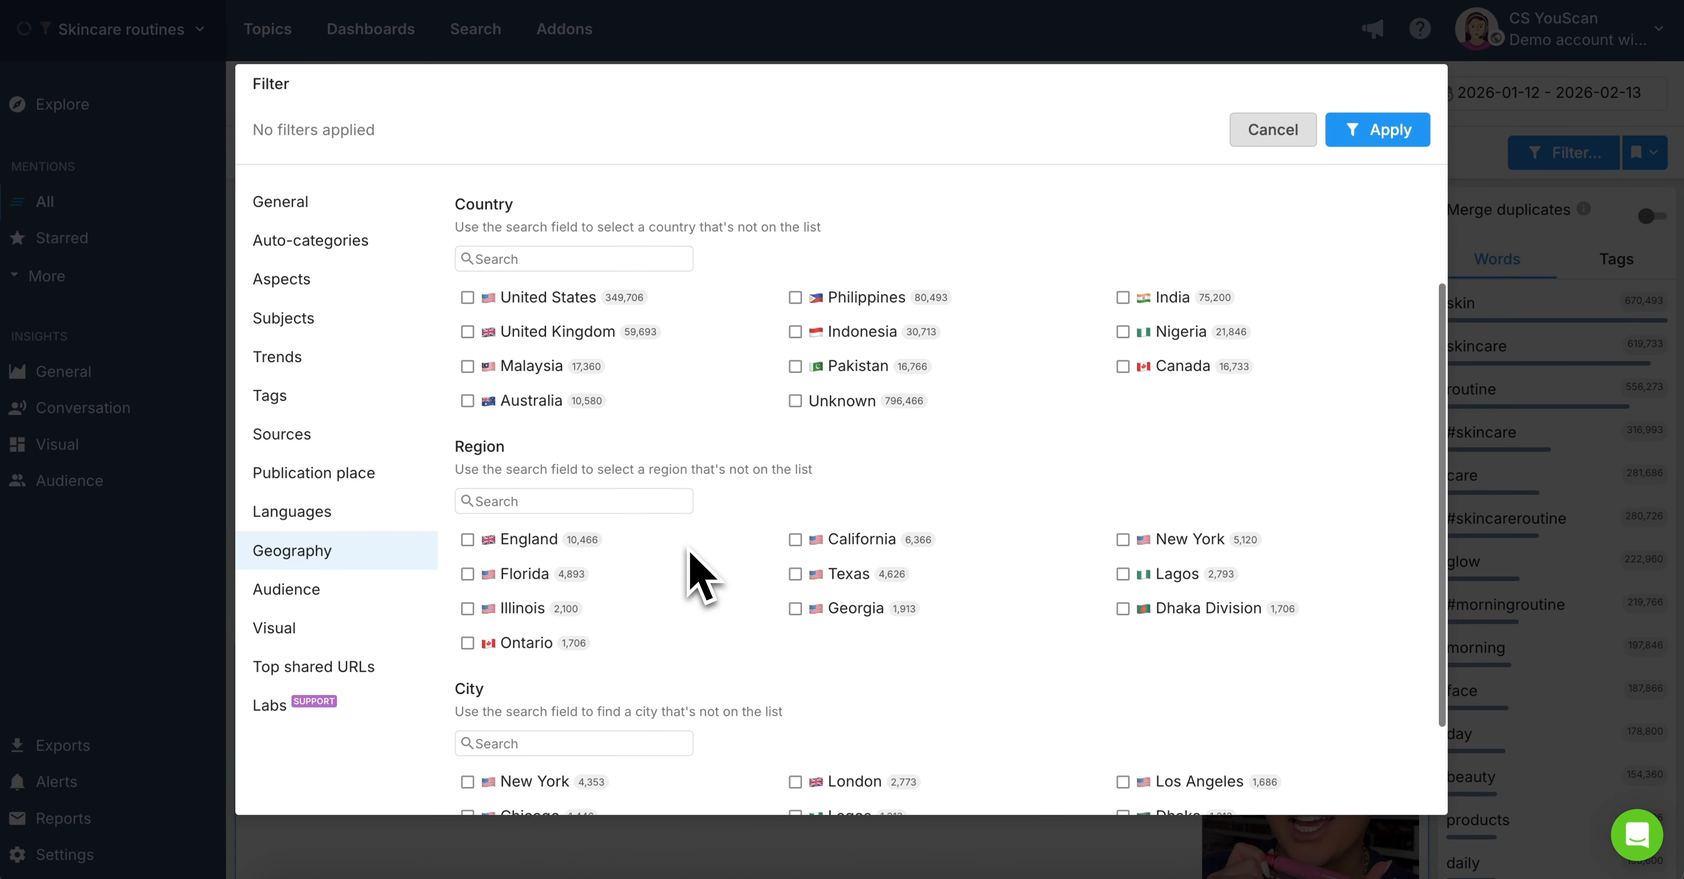
pyautogui.scroll(3, 688, 572)
pyautogui.click(366, 240)
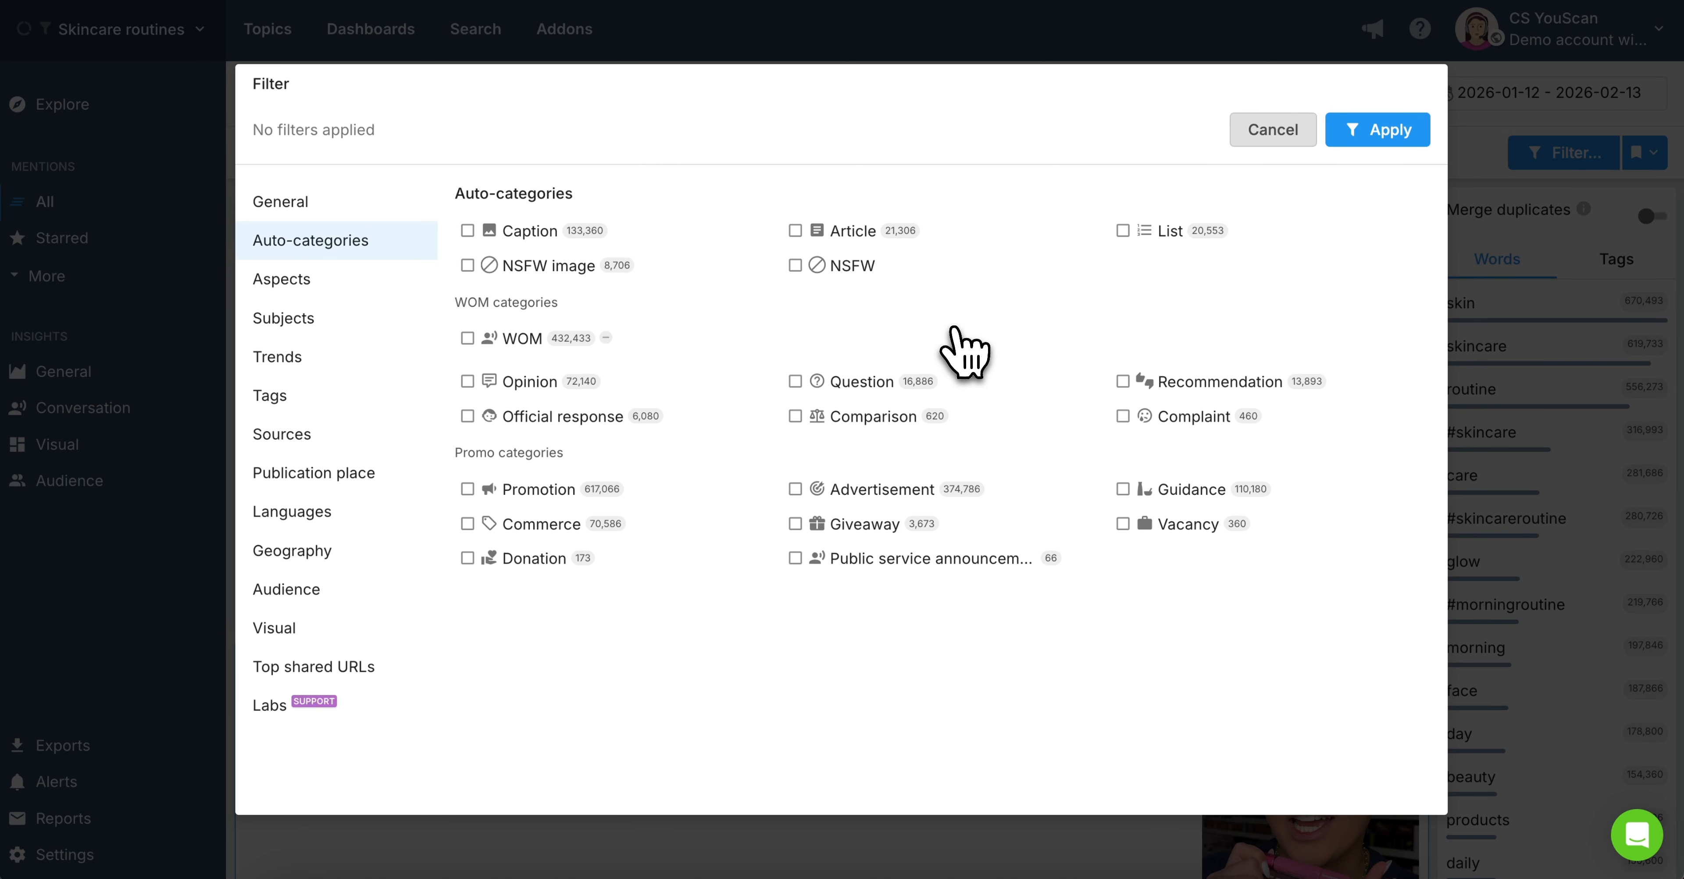
pyautogui.click(1246, 140)
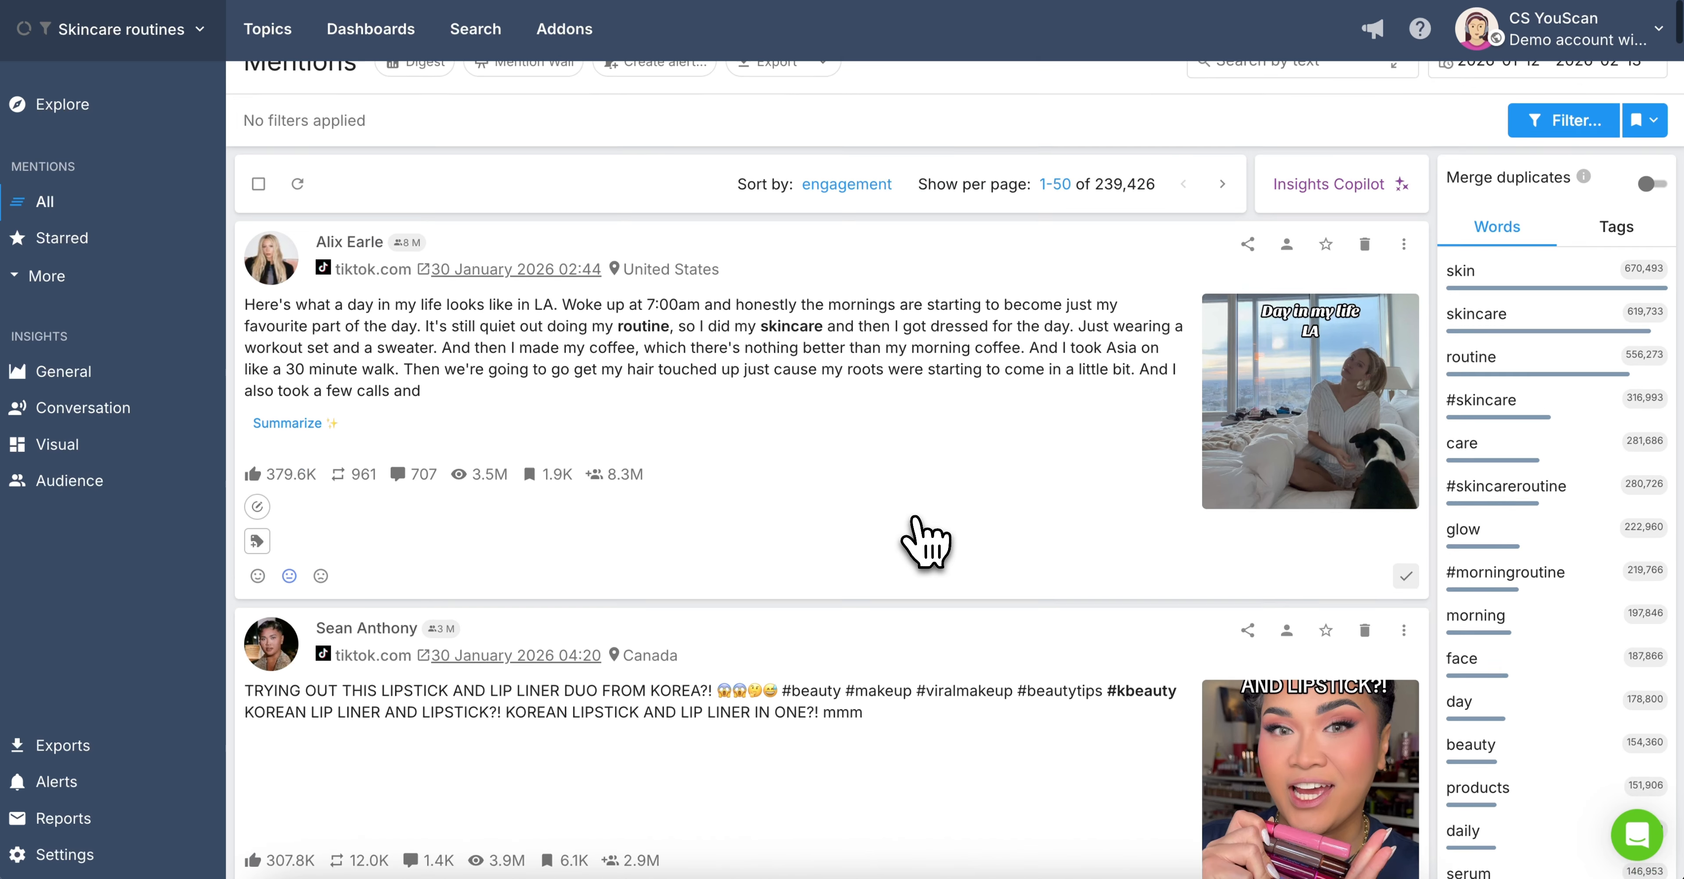
# - Browse the unfiltered skincare mentions feed, reading the posts with the highest engagement
pyautogui.scroll(-2, 922, 530)
pyautogui.scroll(-3, 922, 530)
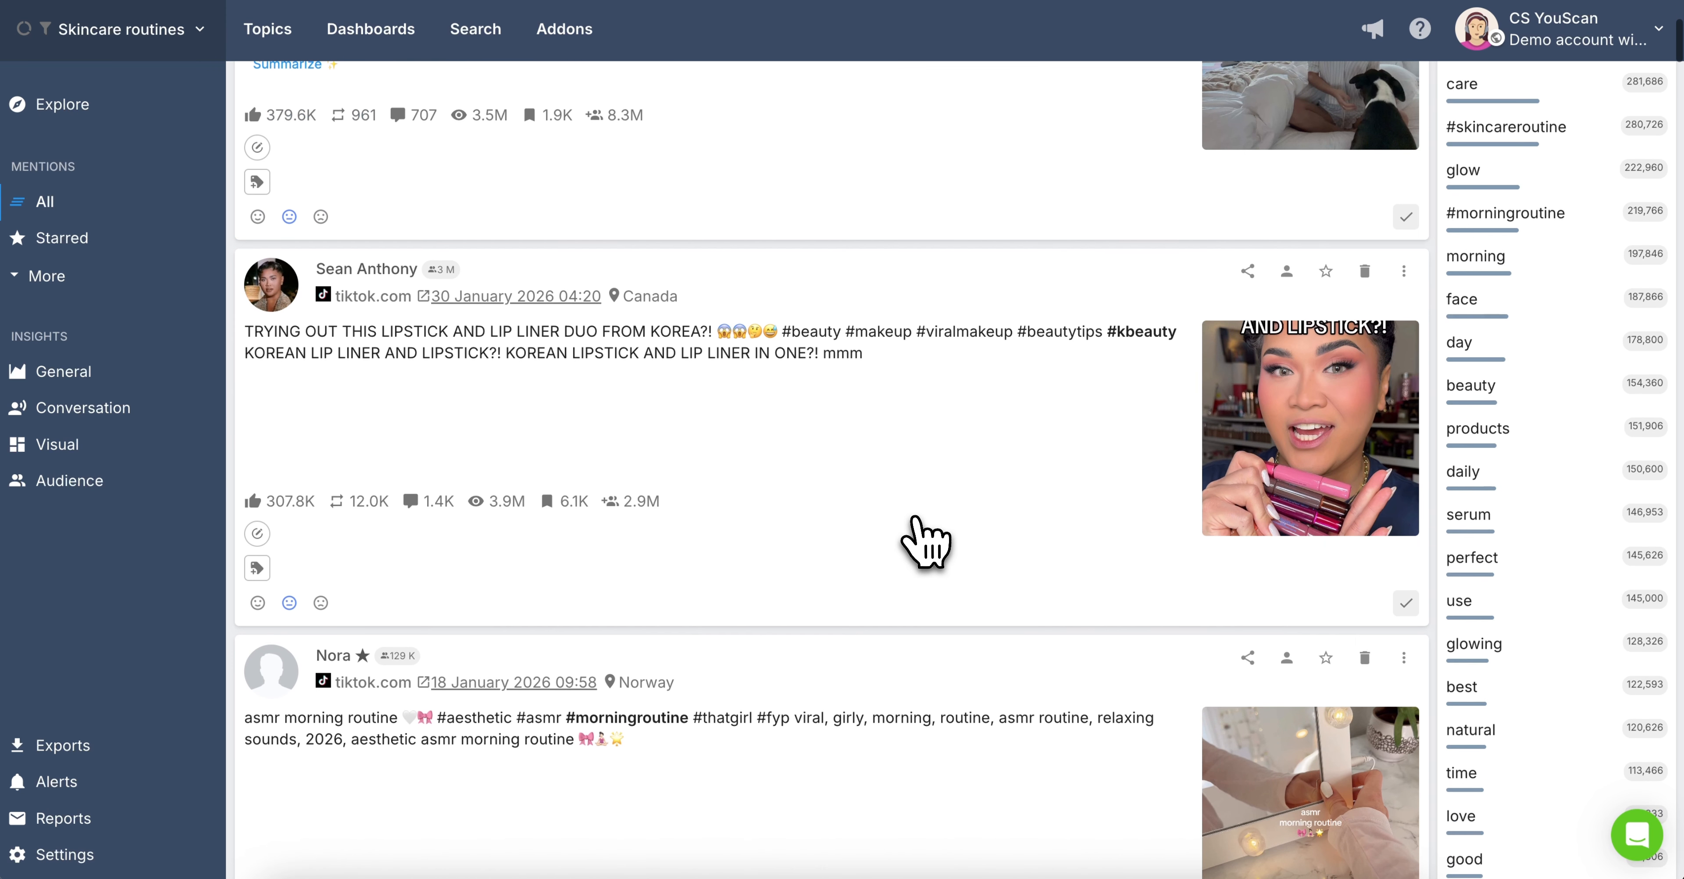
pyautogui.scroll(-3, 915, 519)
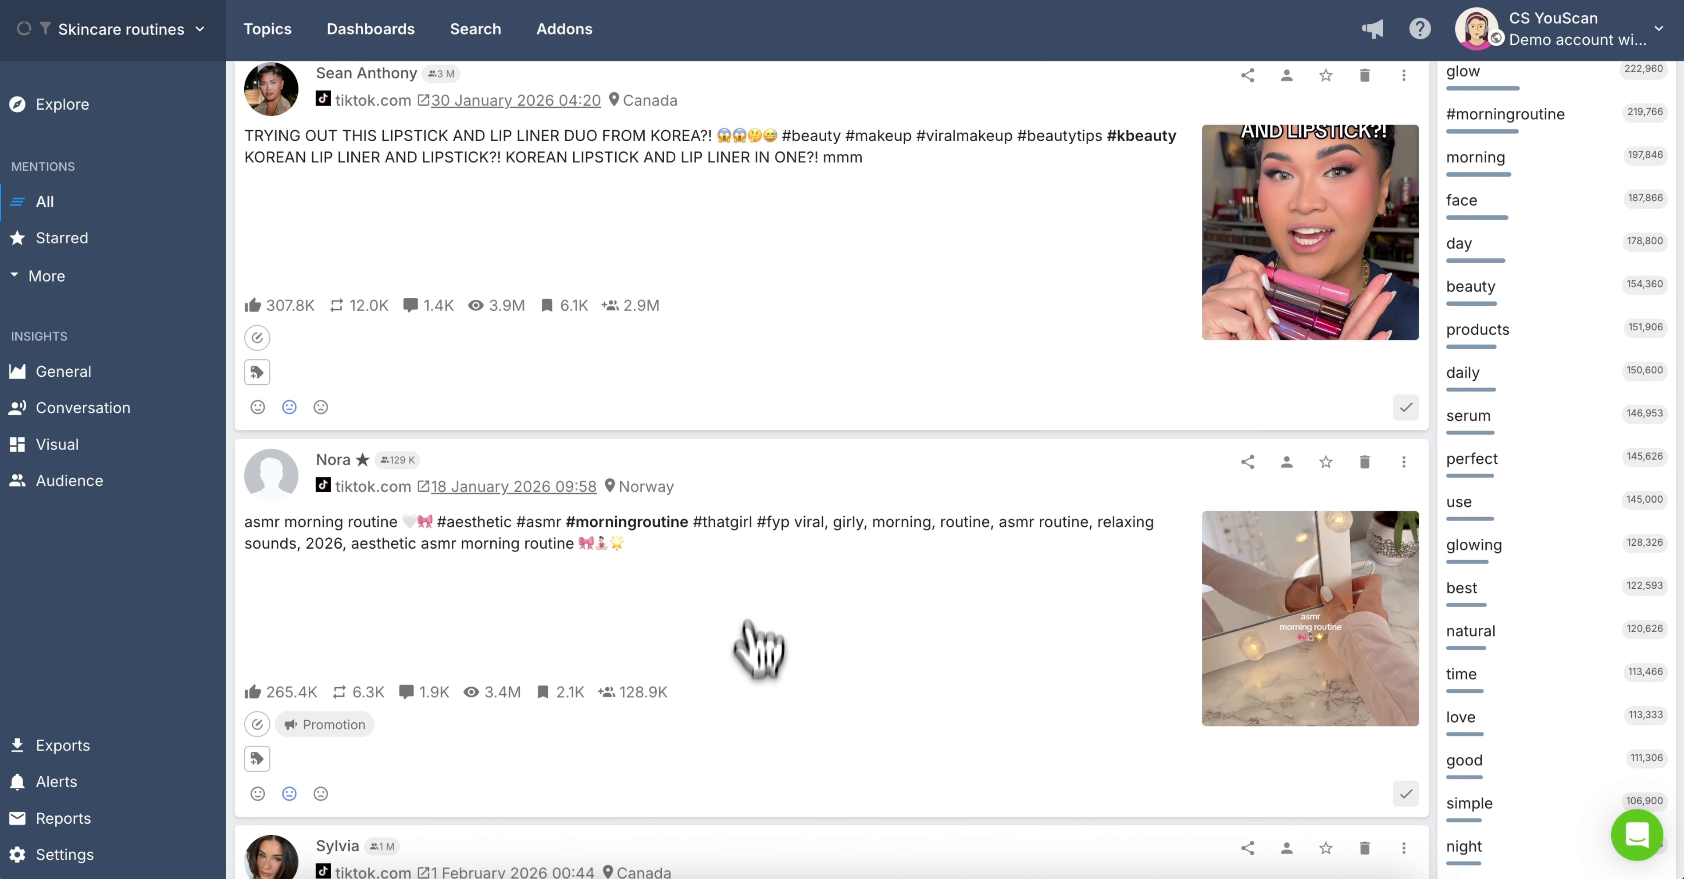
pyautogui.scroll(-2, 825, 742)
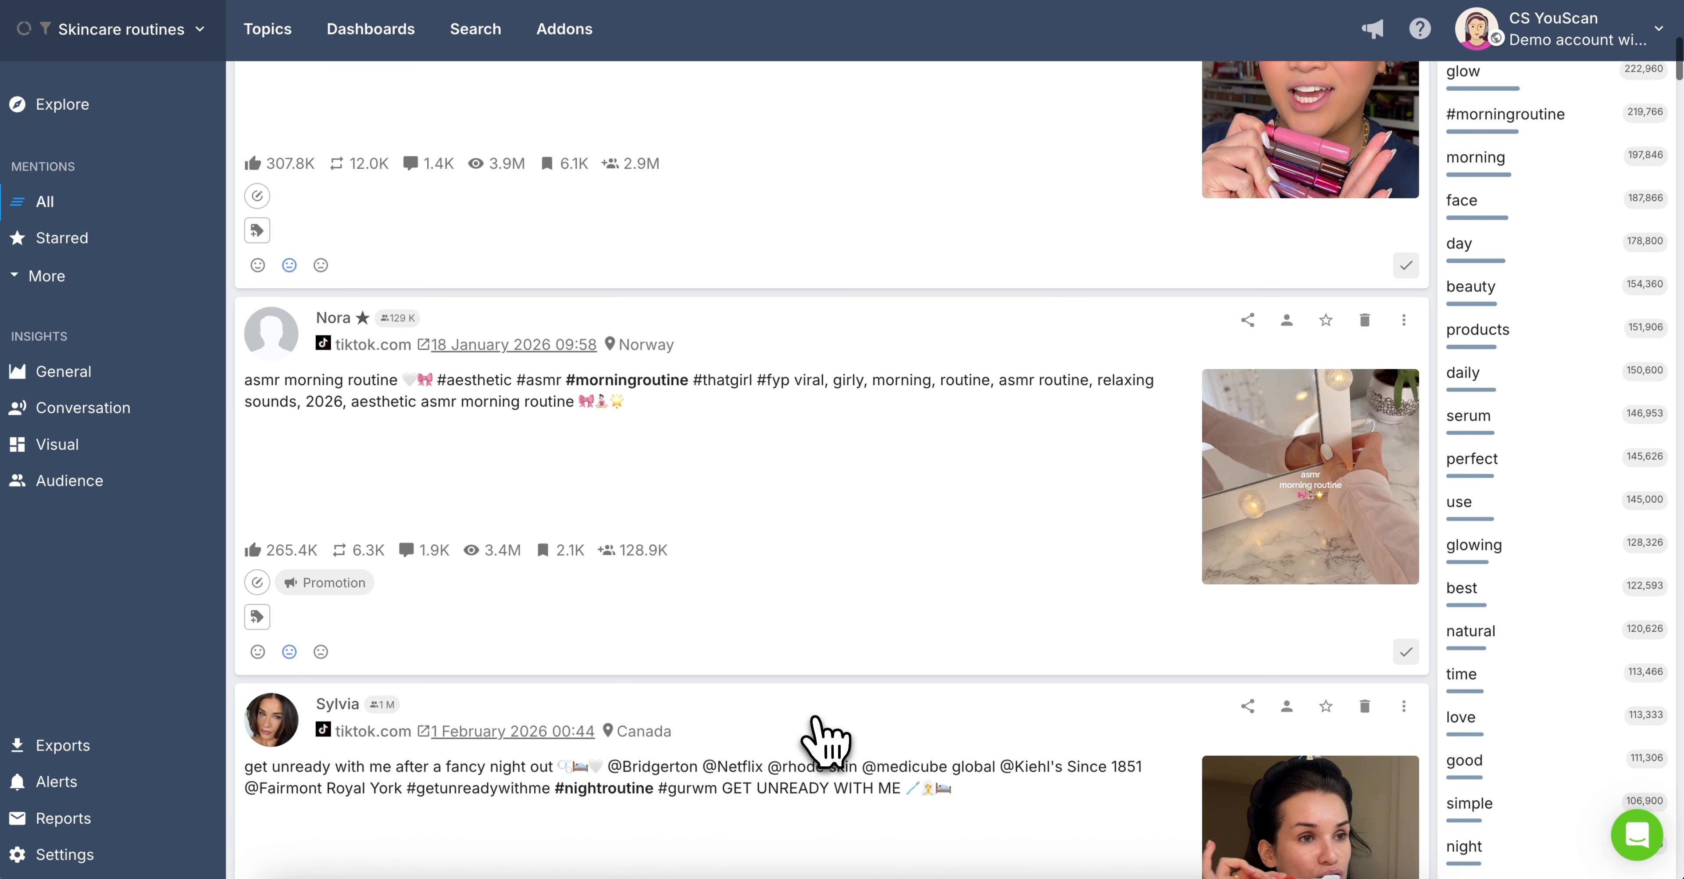
pyautogui.scroll(-2, 825, 742)
pyautogui.scroll(-4, 825, 742)
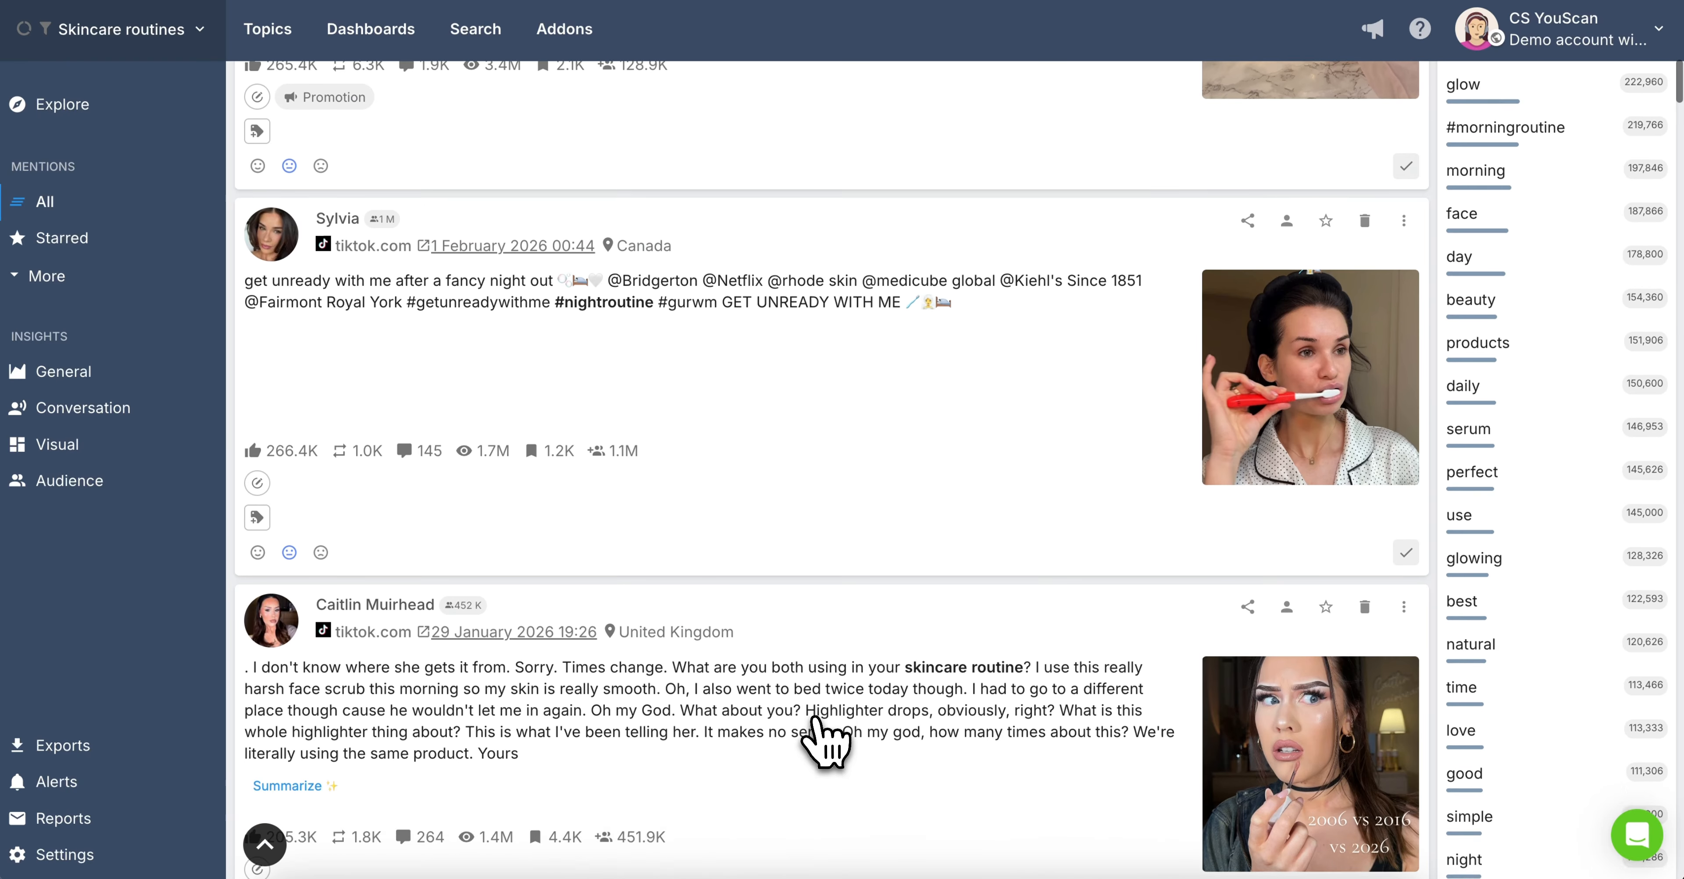
pyautogui.scroll(-3, 825, 742)
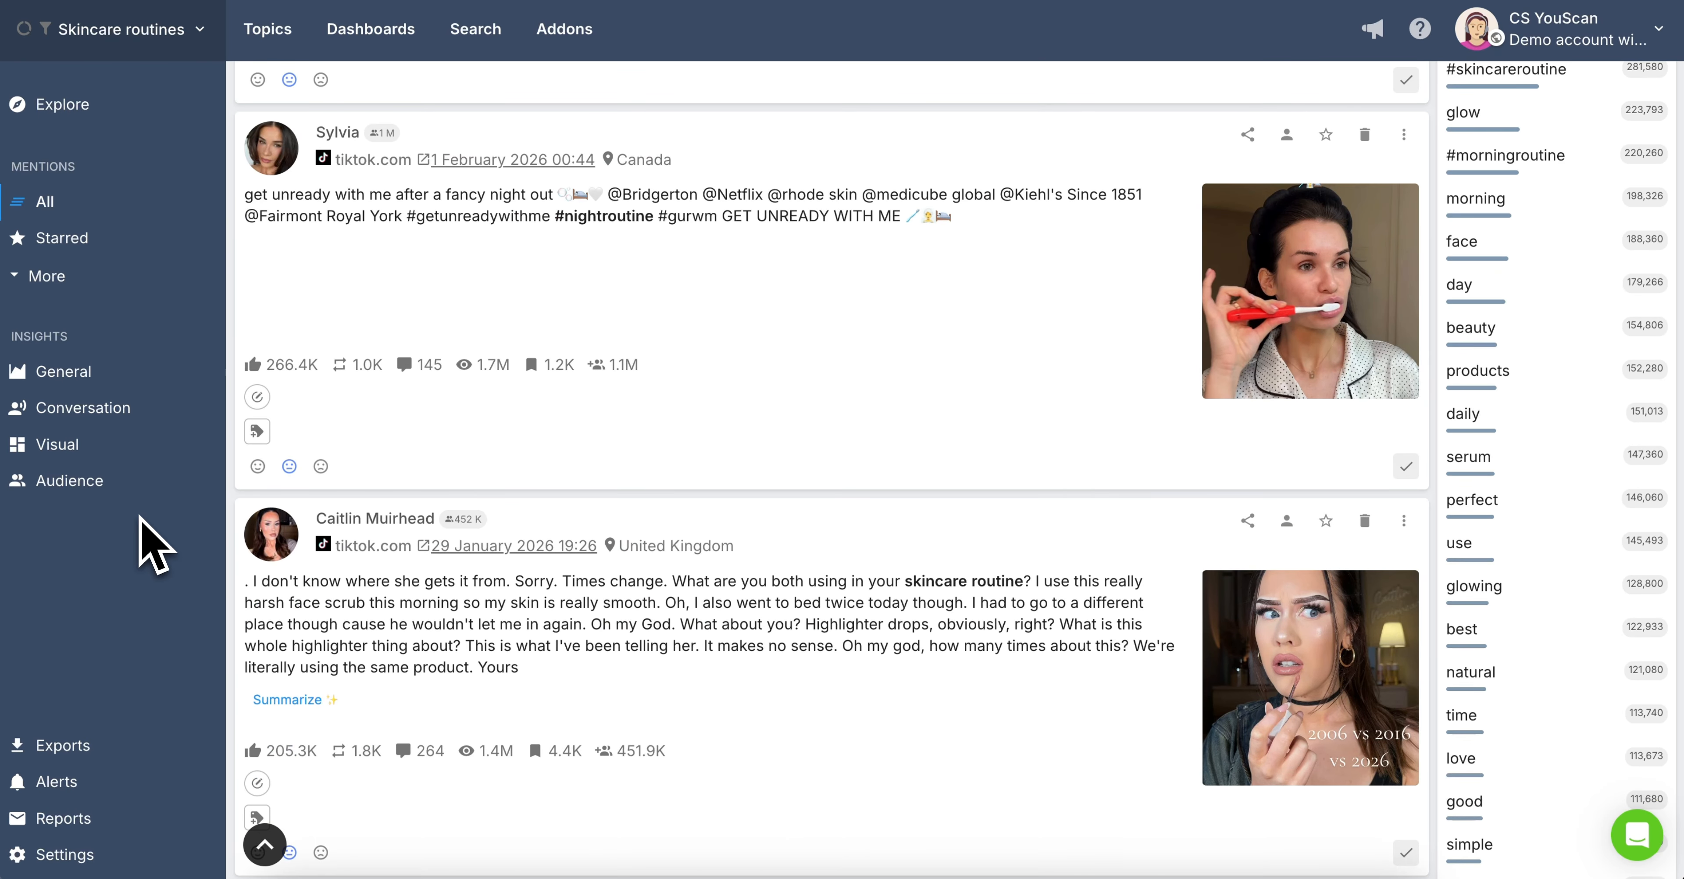
# - Explore the topic's frequent visual tags, view all images tagged lotion and open the "Old skincare" image
pyautogui.click(134, 450)
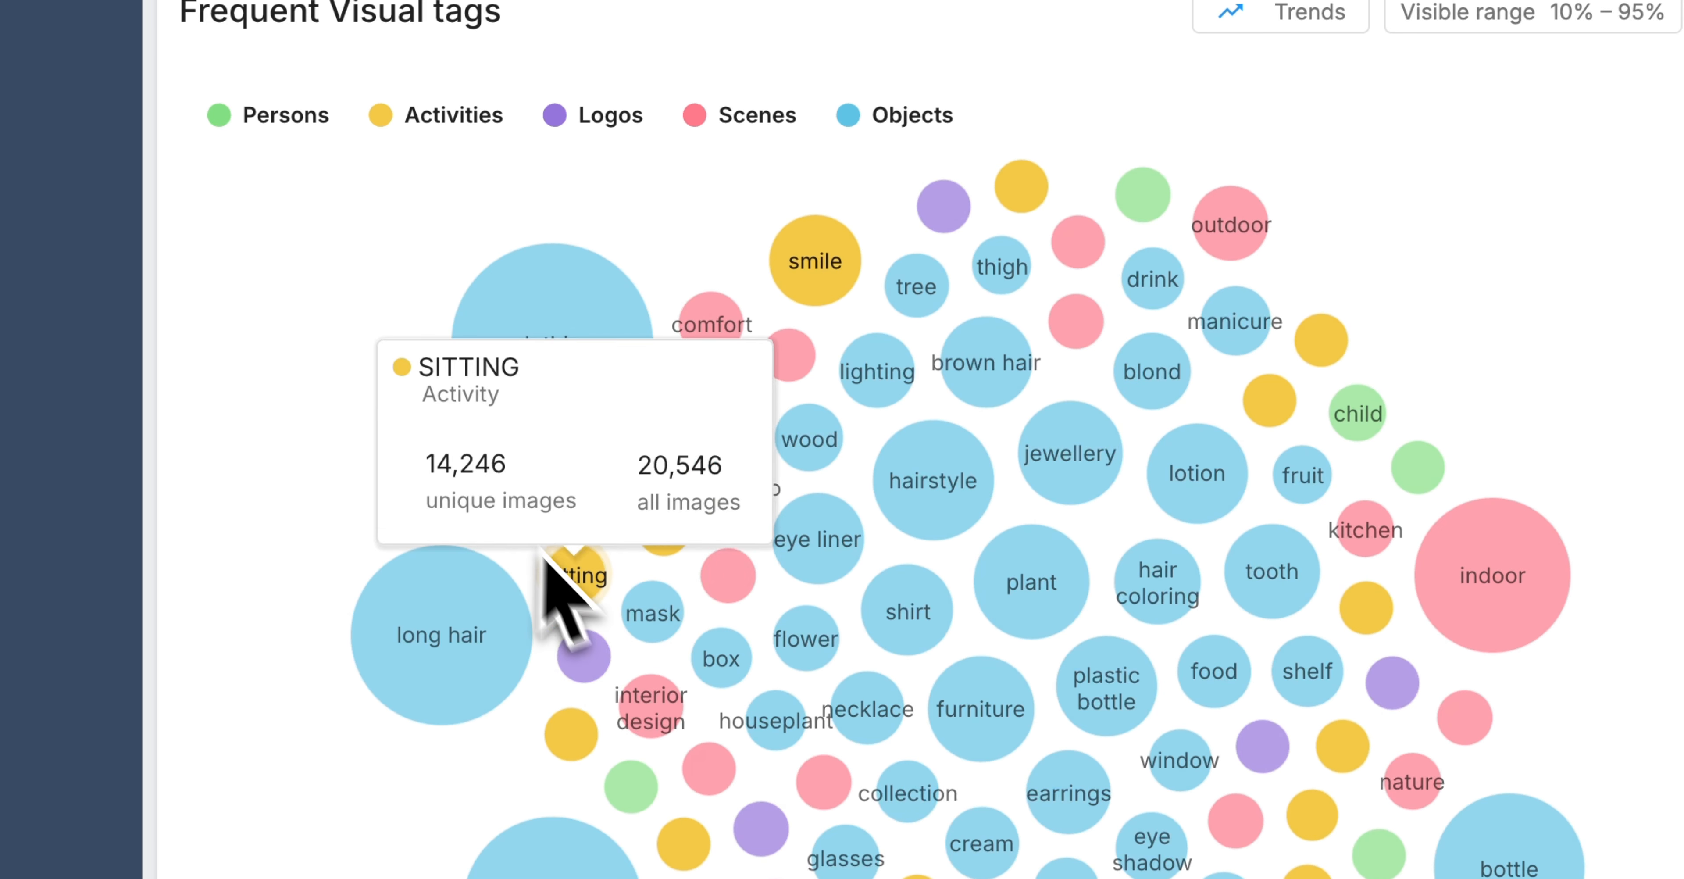
pyautogui.moveTo(493, 544)
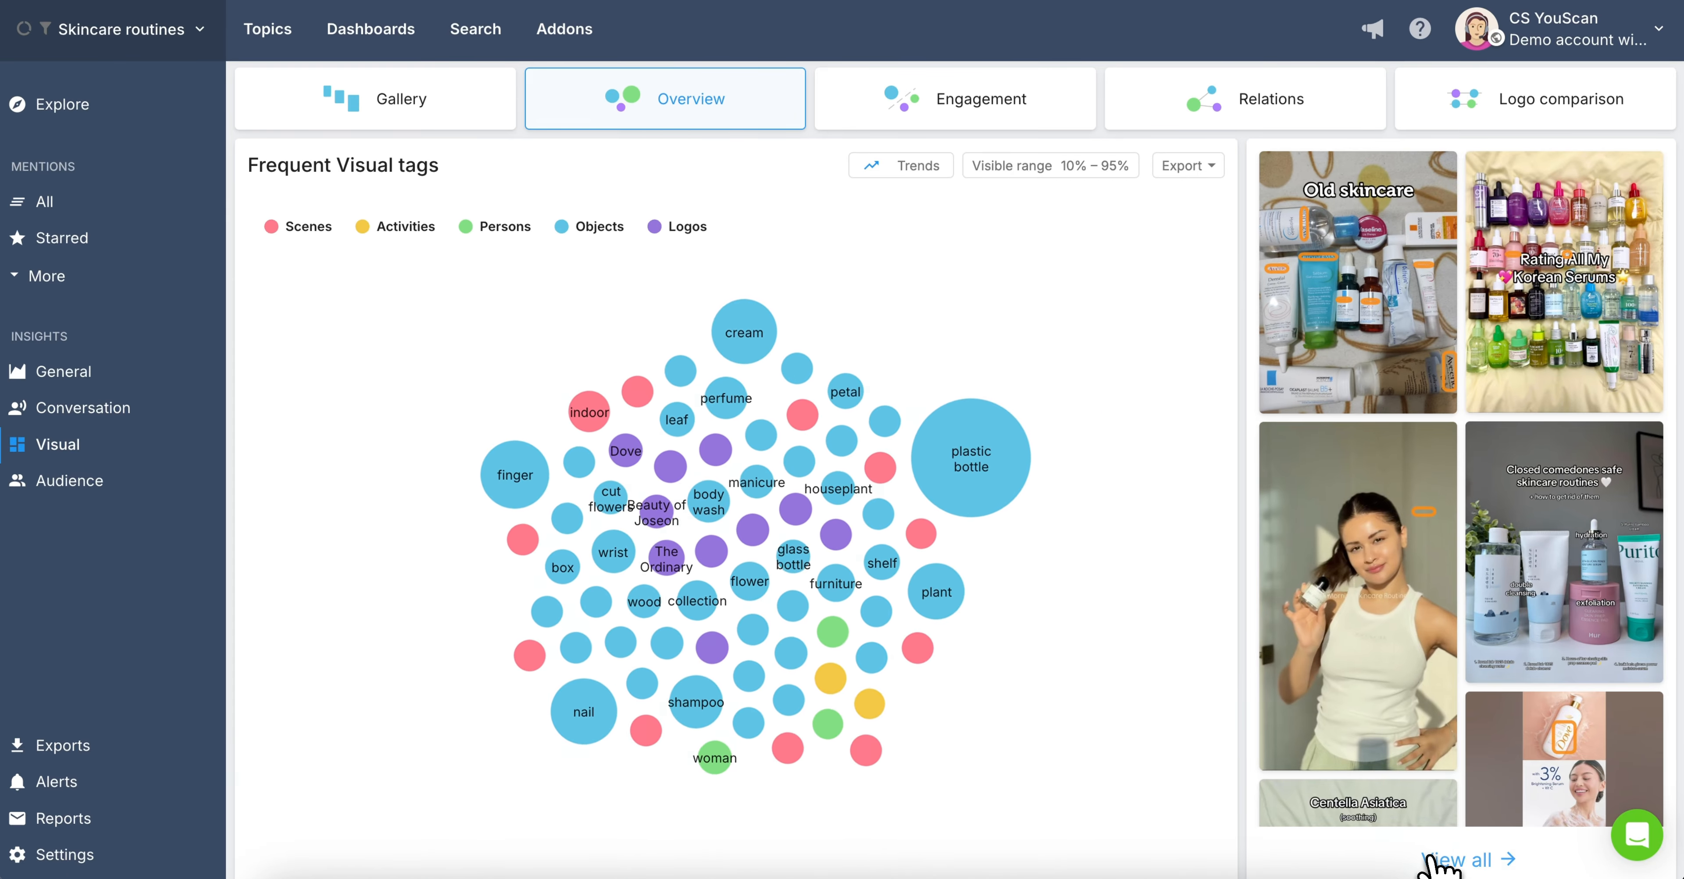
pyautogui.click(1431, 858)
pyautogui.click(451, 530)
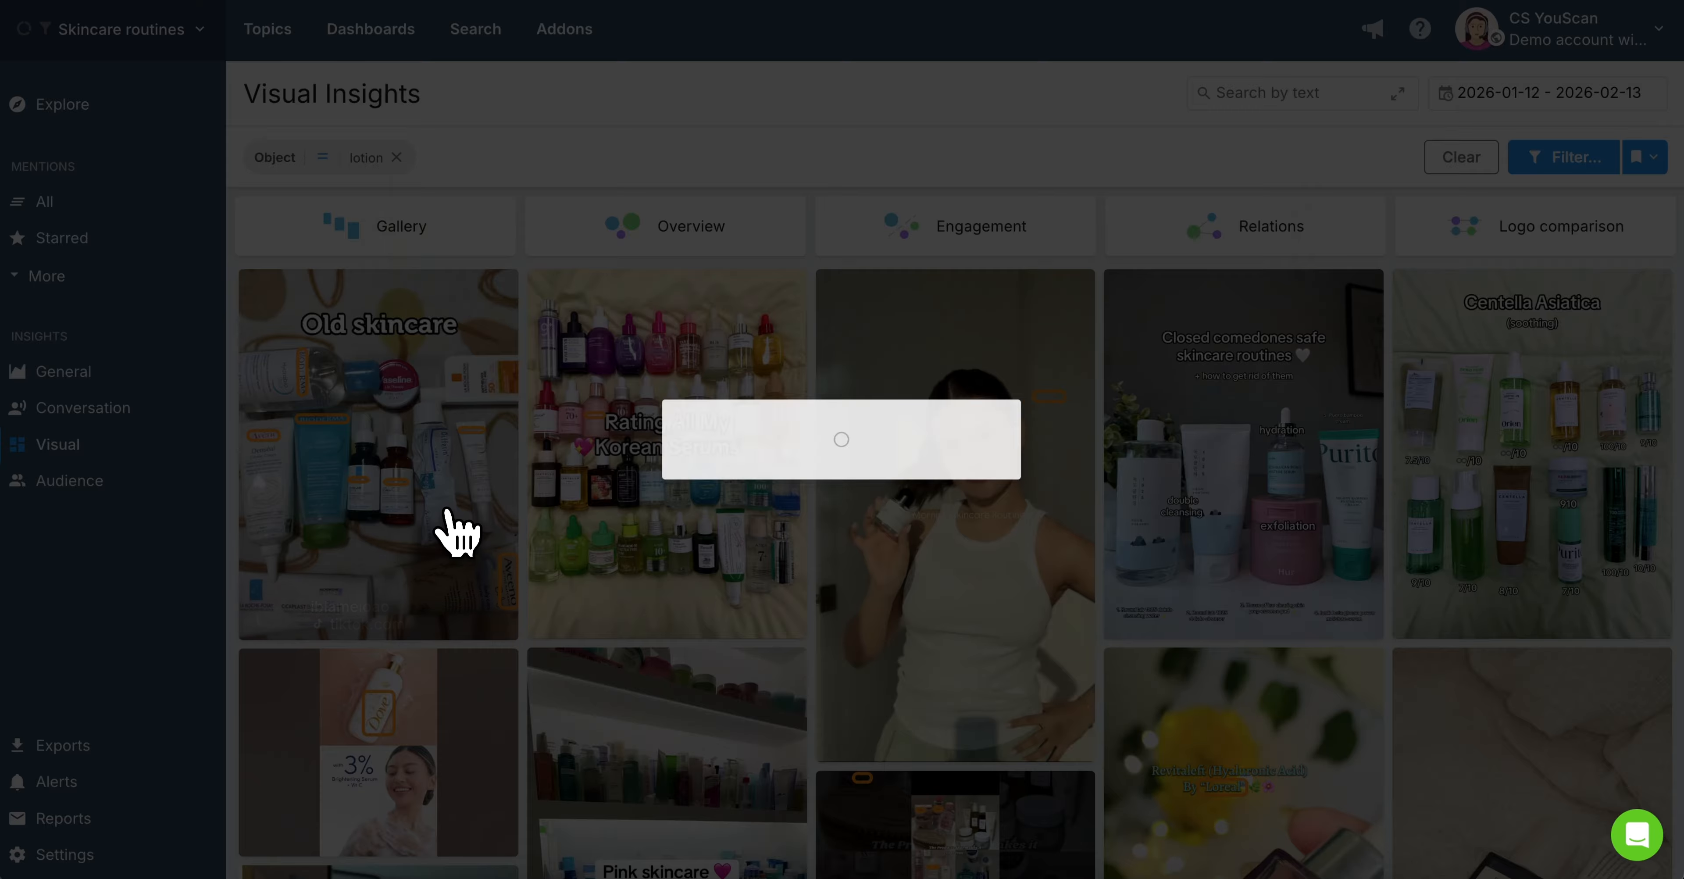
pyautogui.click(1108, 424)
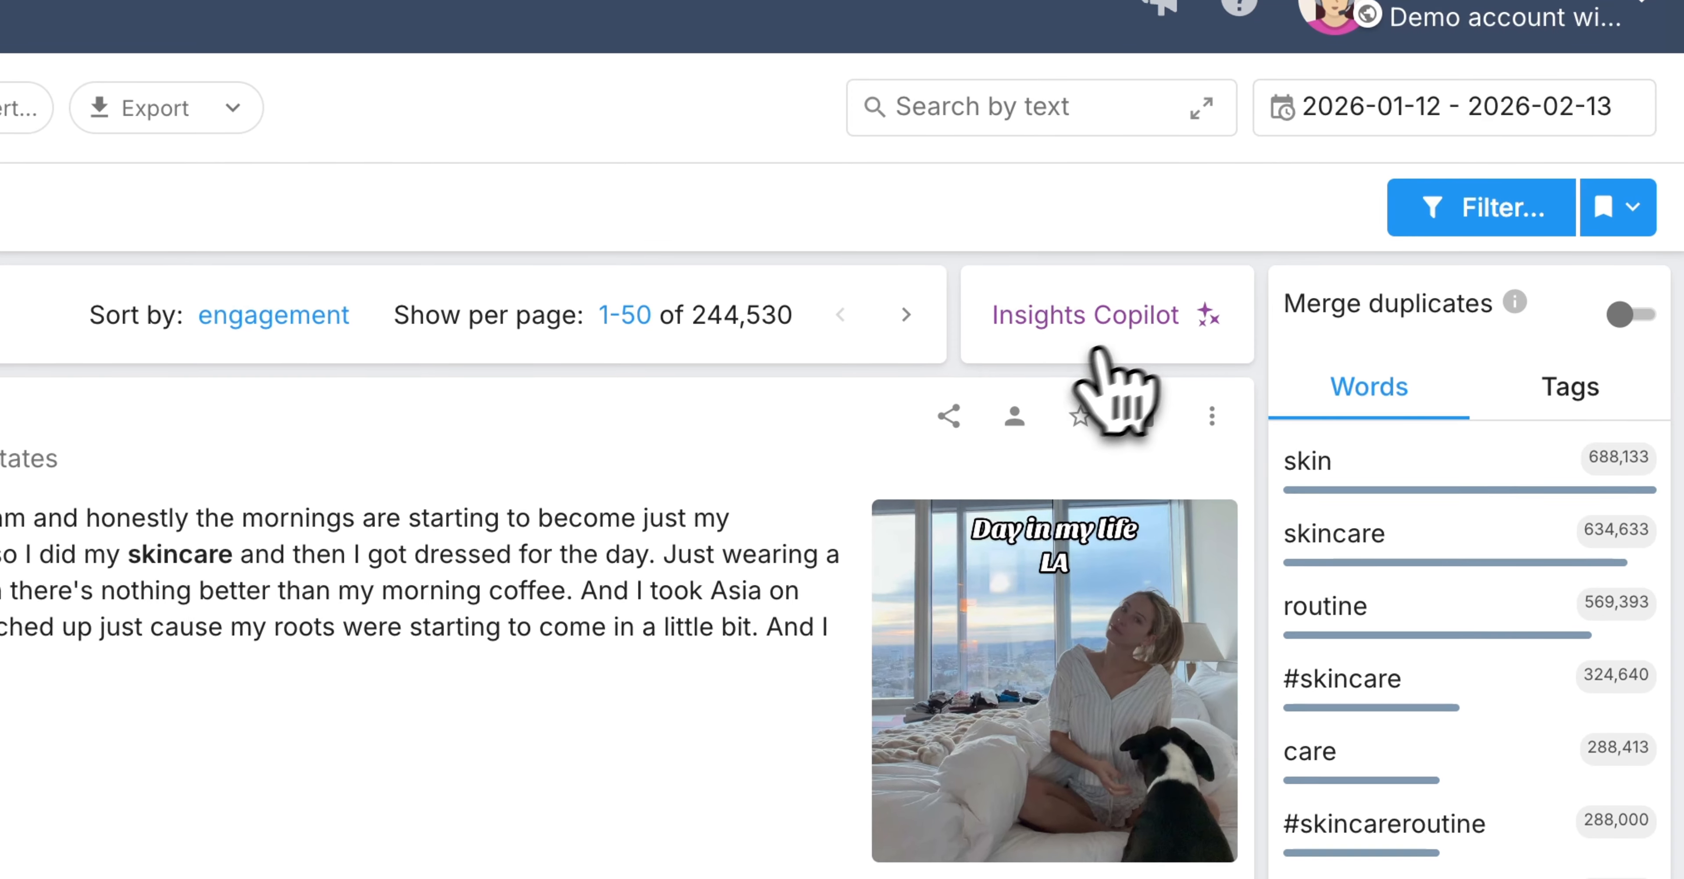
# - Ask Insights Copilot in its expanded view "Which skincare brands are generating the most buzz right now?"
pyautogui.click(1104, 320)
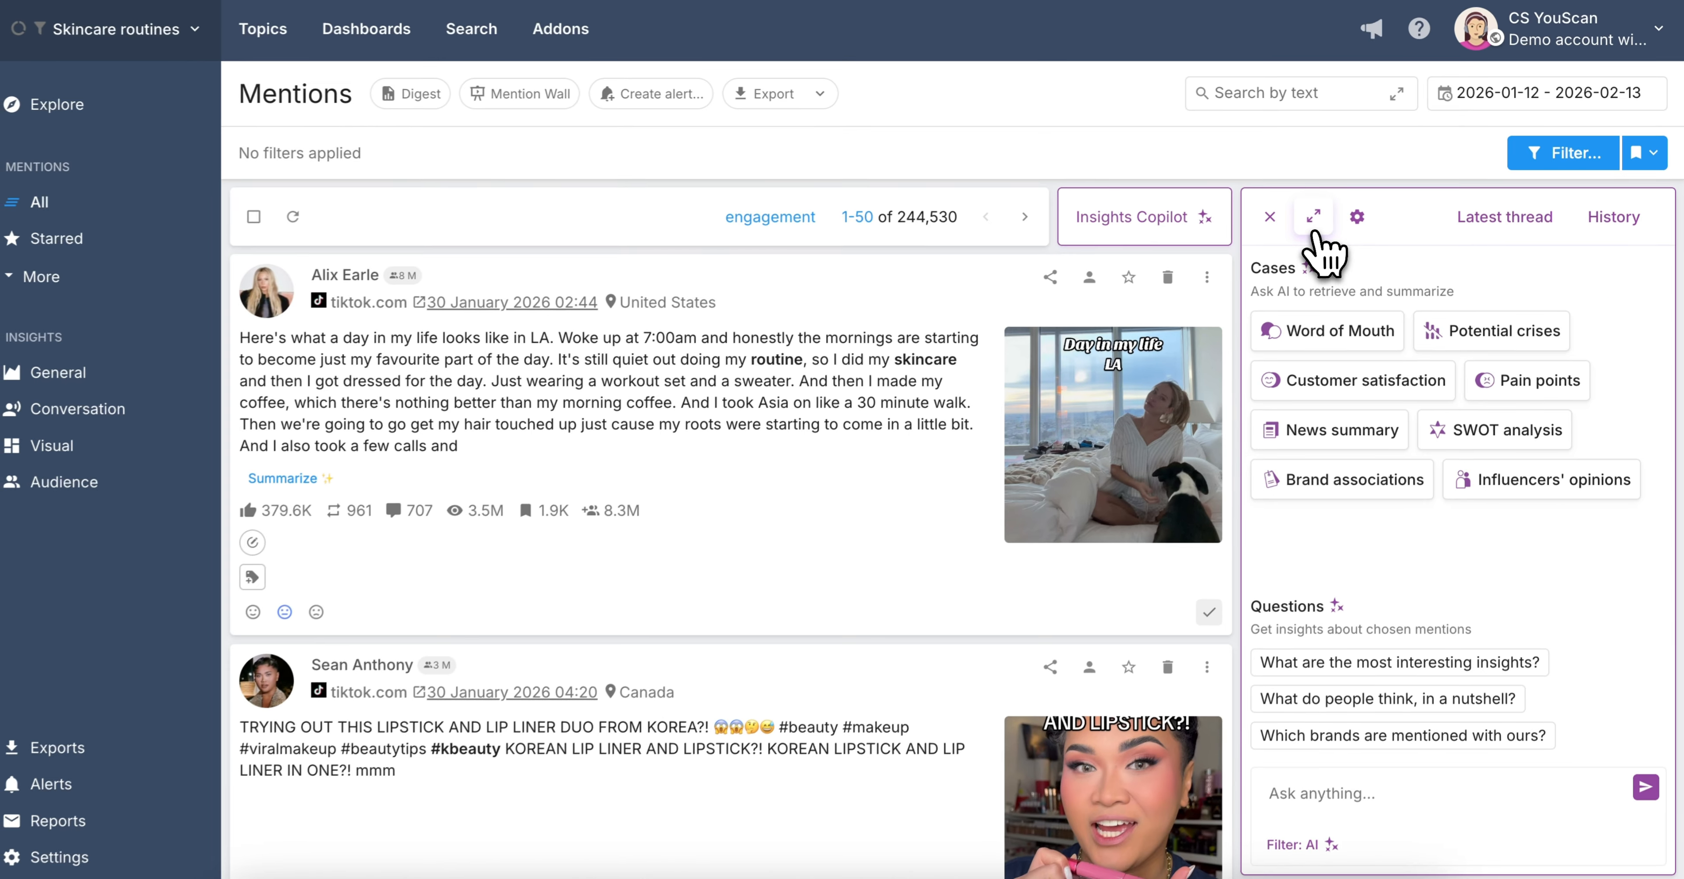
pyautogui.click(1061, 314)
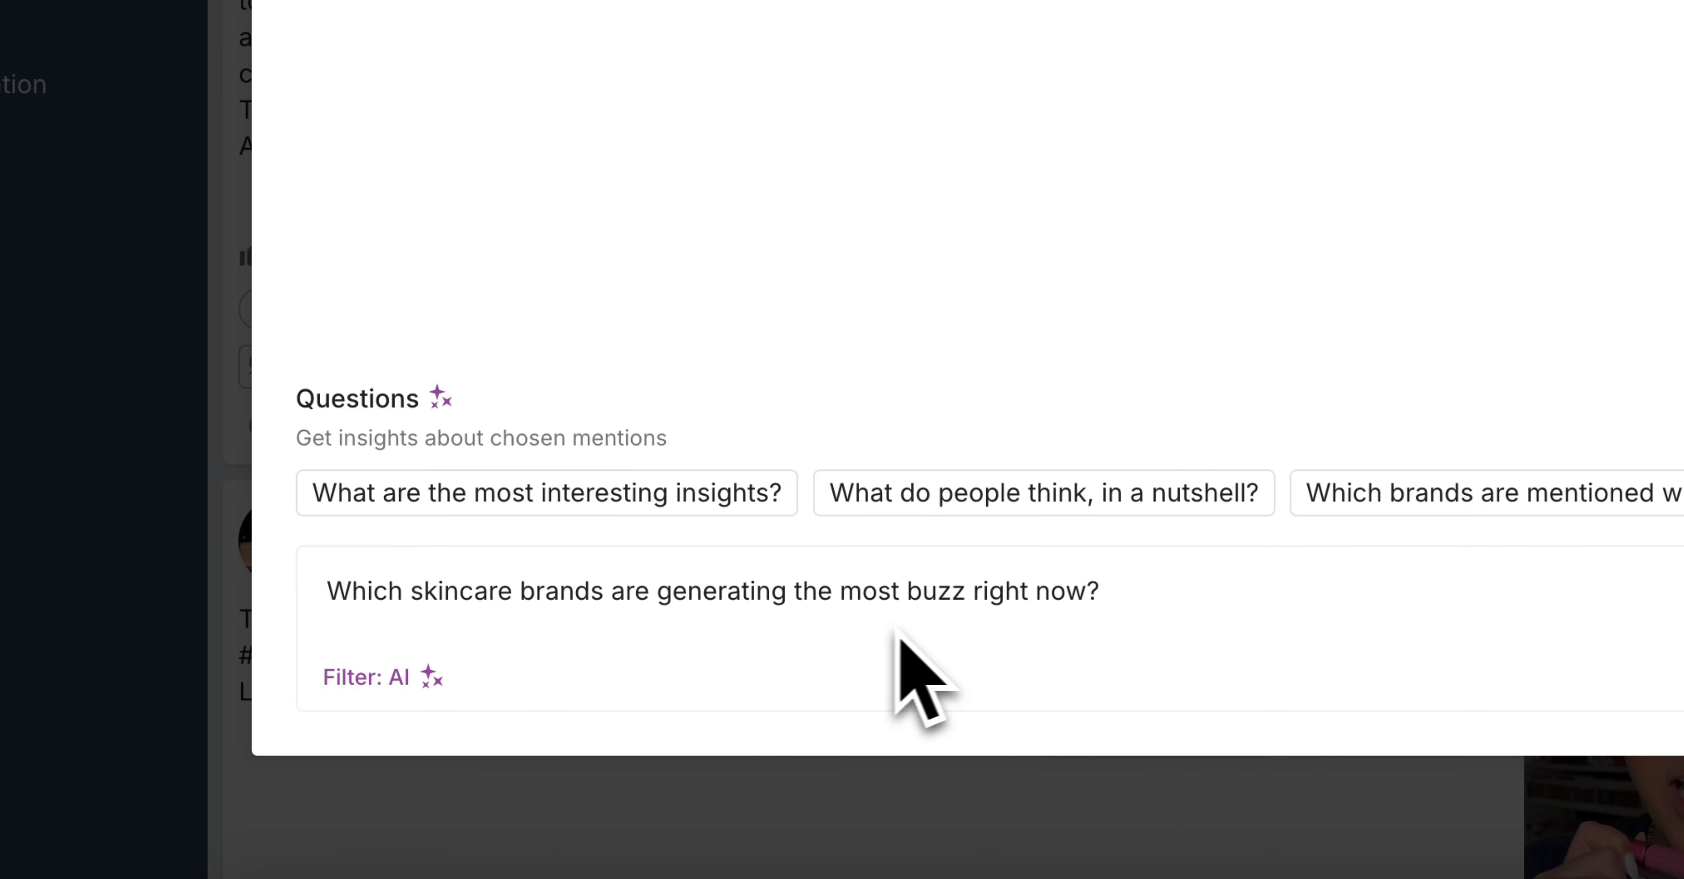
pyautogui.click(1376, 701)
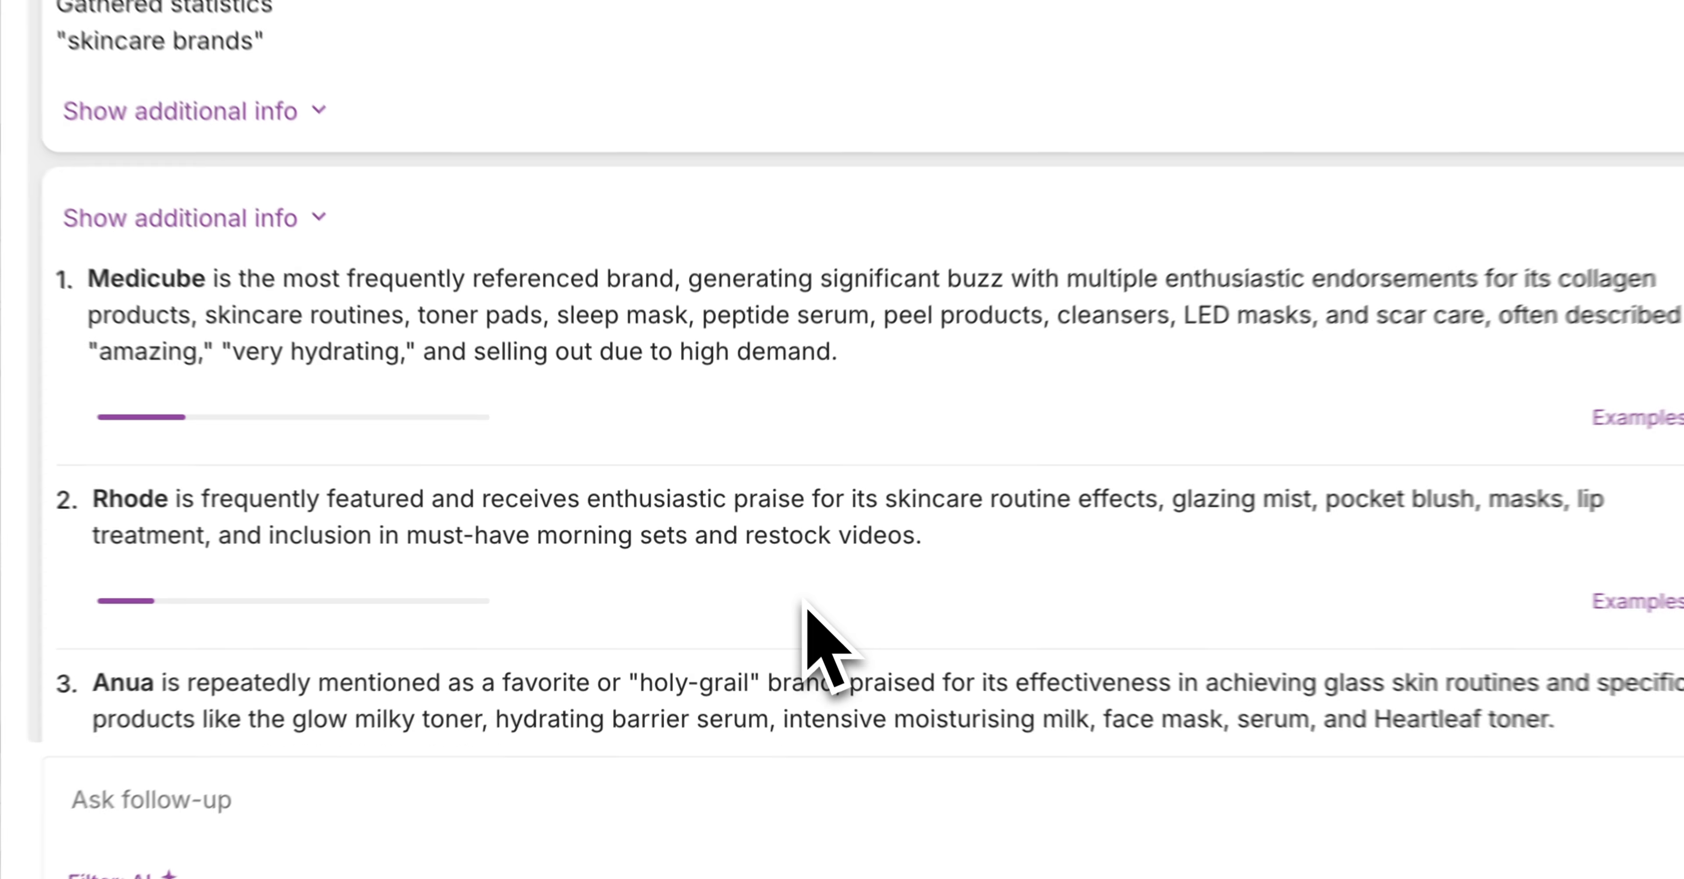
# - Read through the Copilot's ranked list of skincare brands and check the mention share behind individual brands
pyautogui.scroll(-3, 761, 612)
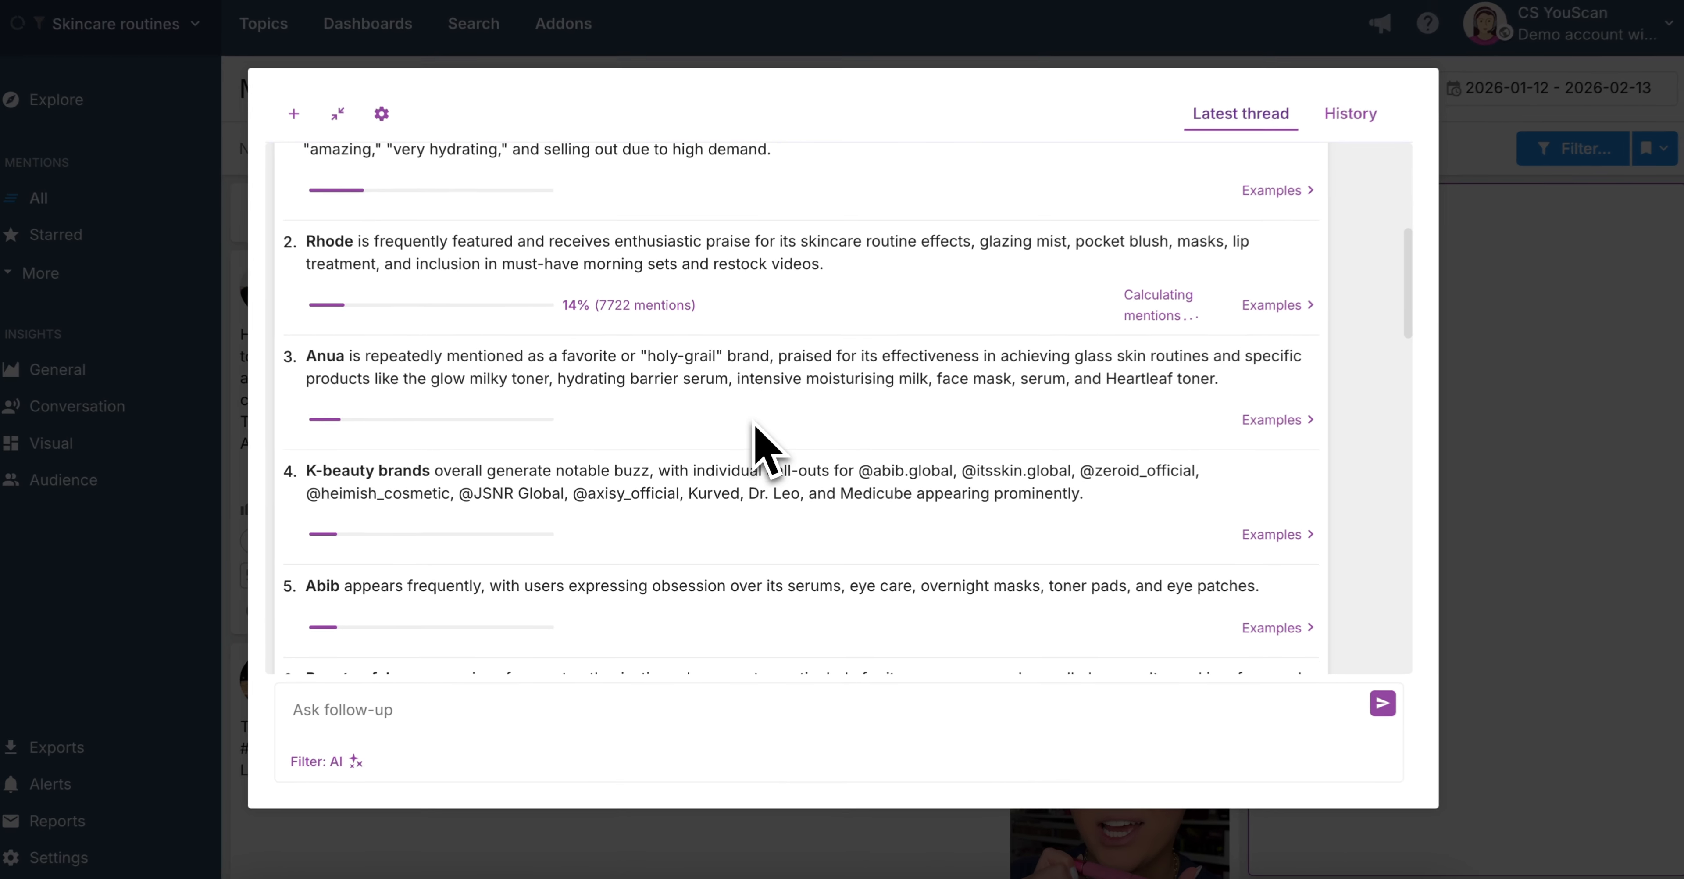
pyautogui.scroll(2, 760, 451)
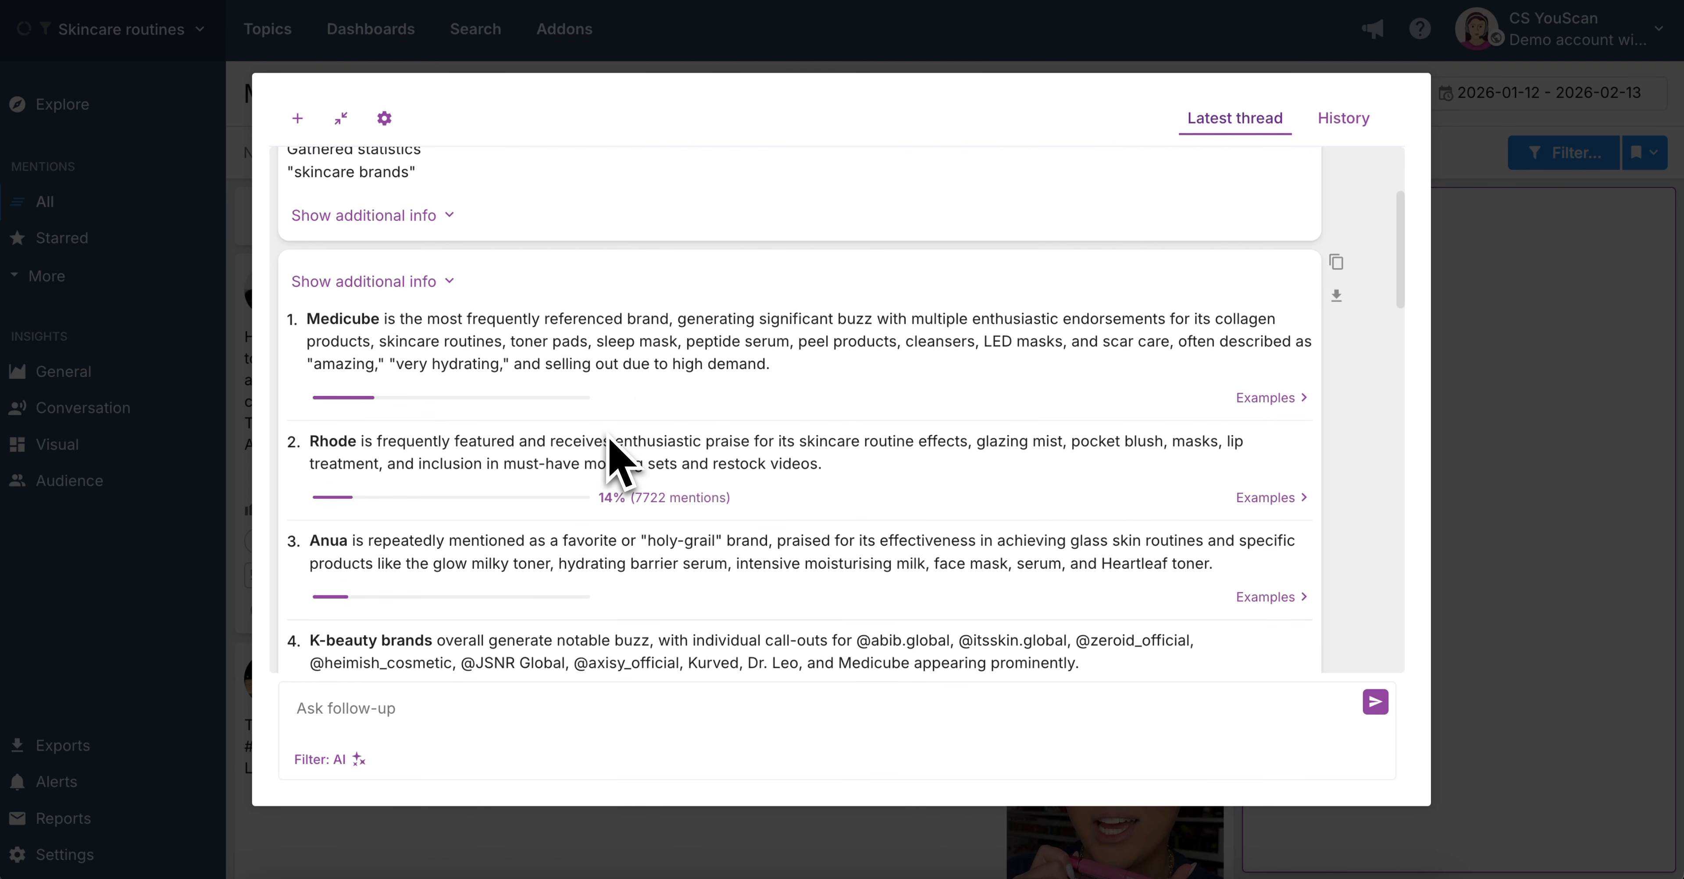
pyautogui.scroll(-2, 615, 451)
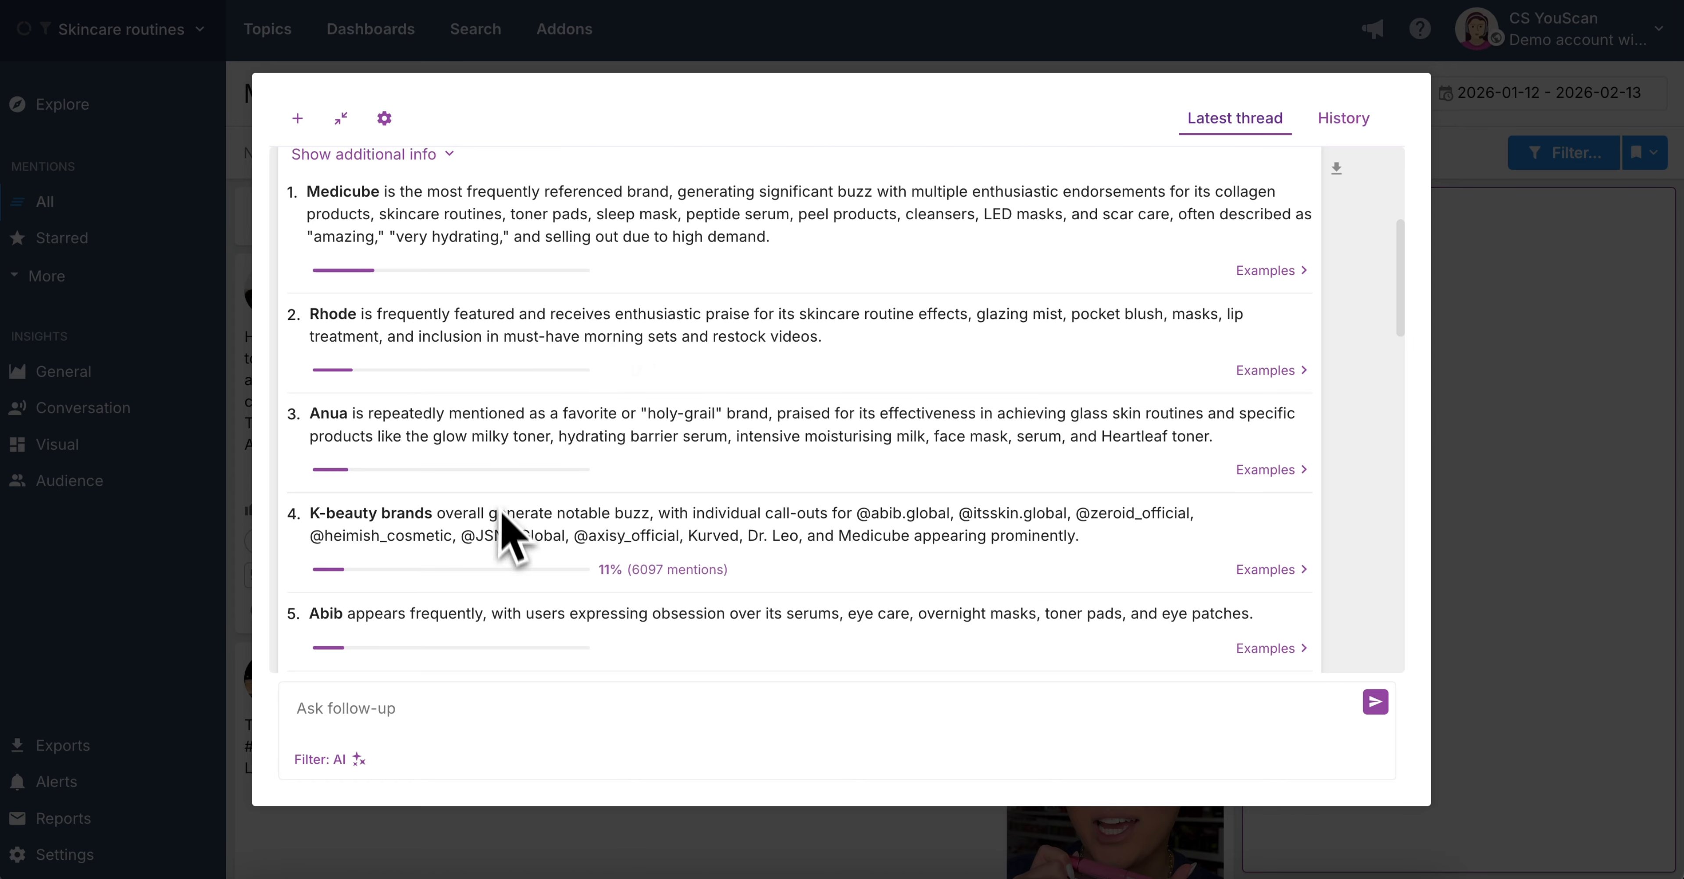
pyautogui.scroll(-4, 508, 526)
pyautogui.scroll(-3, 514, 553)
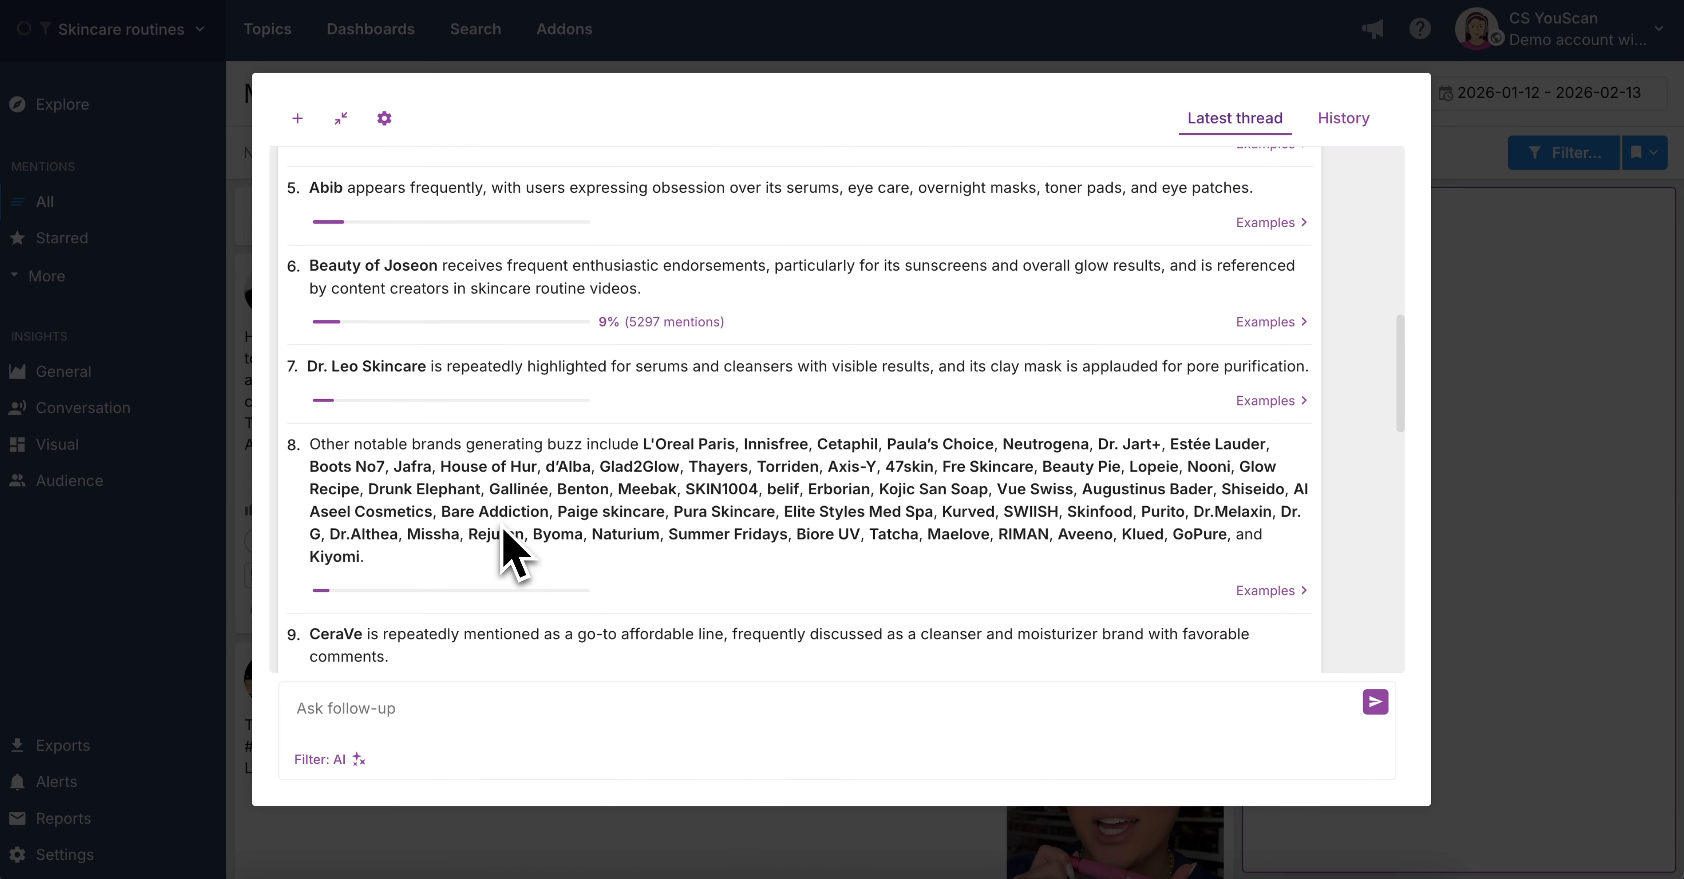
pyautogui.scroll(-3, 514, 553)
pyautogui.scroll(7, 514, 552)
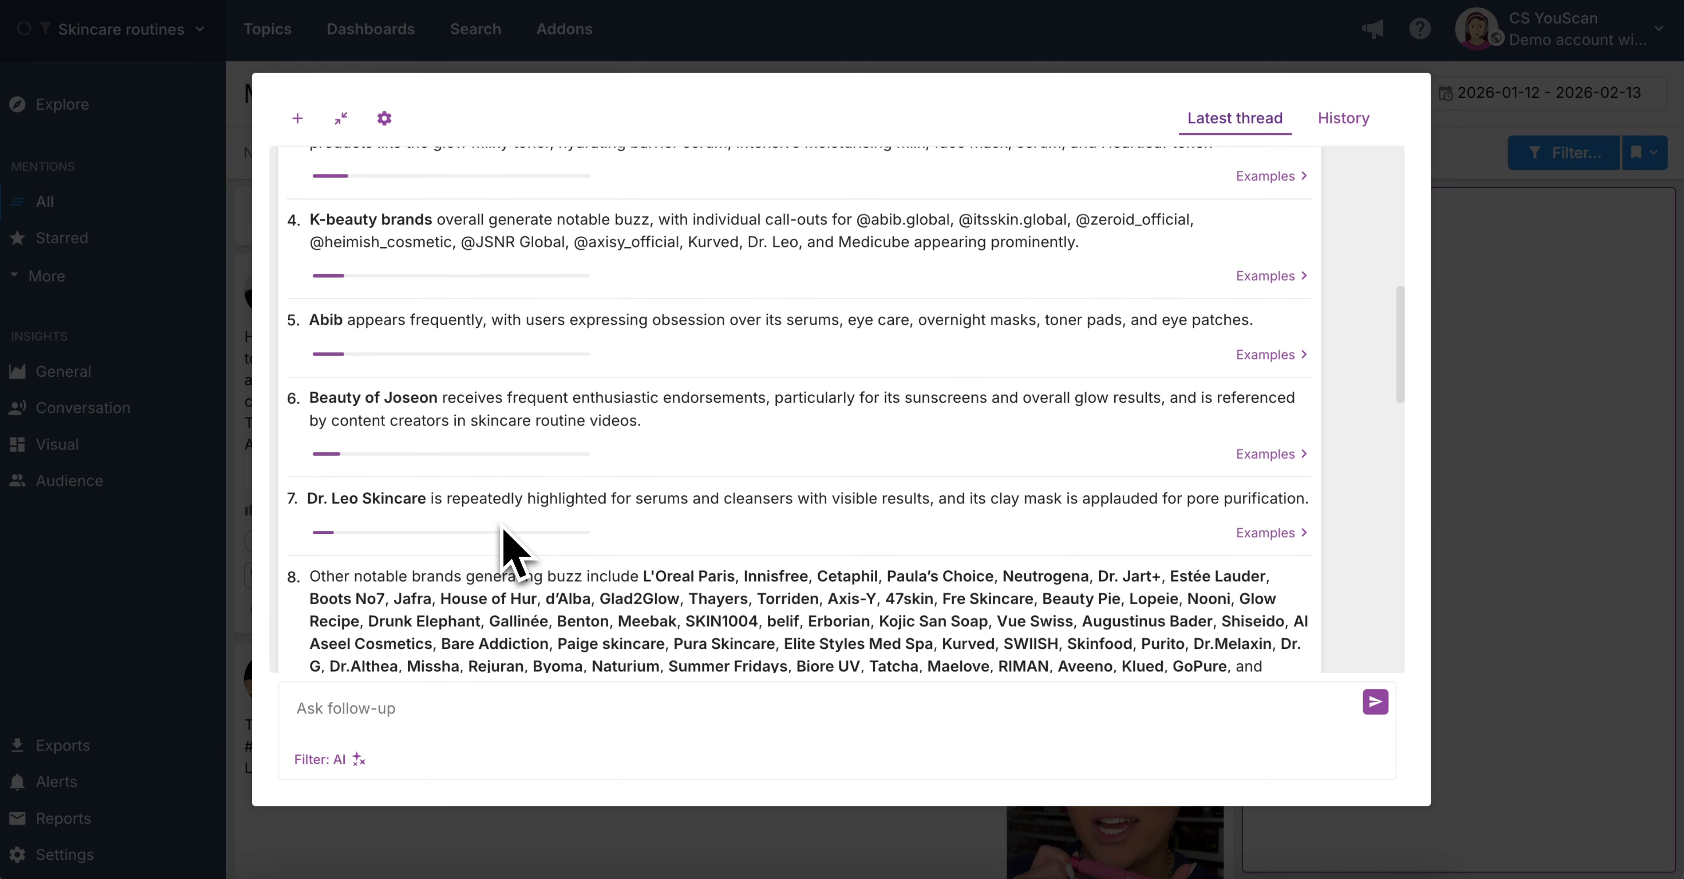
pyautogui.scroll(4, 505, 531)
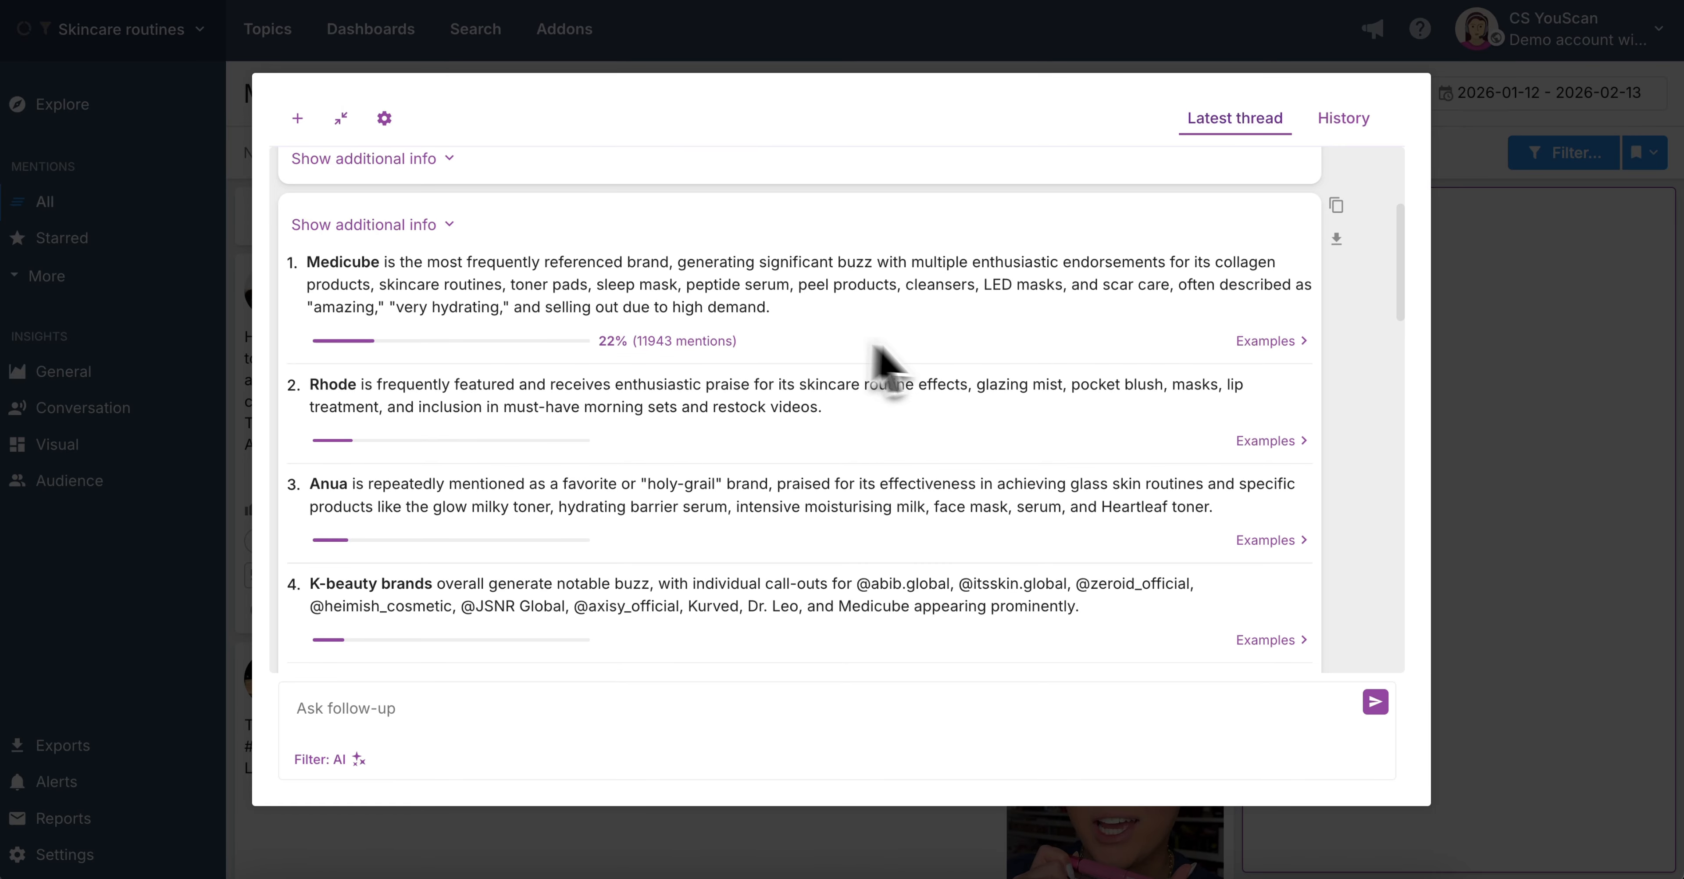
# - Open the example mentions behind the Medicube insight, highlight the brand tag in a post and compare them with the brand list
pyautogui.click(1239, 352)
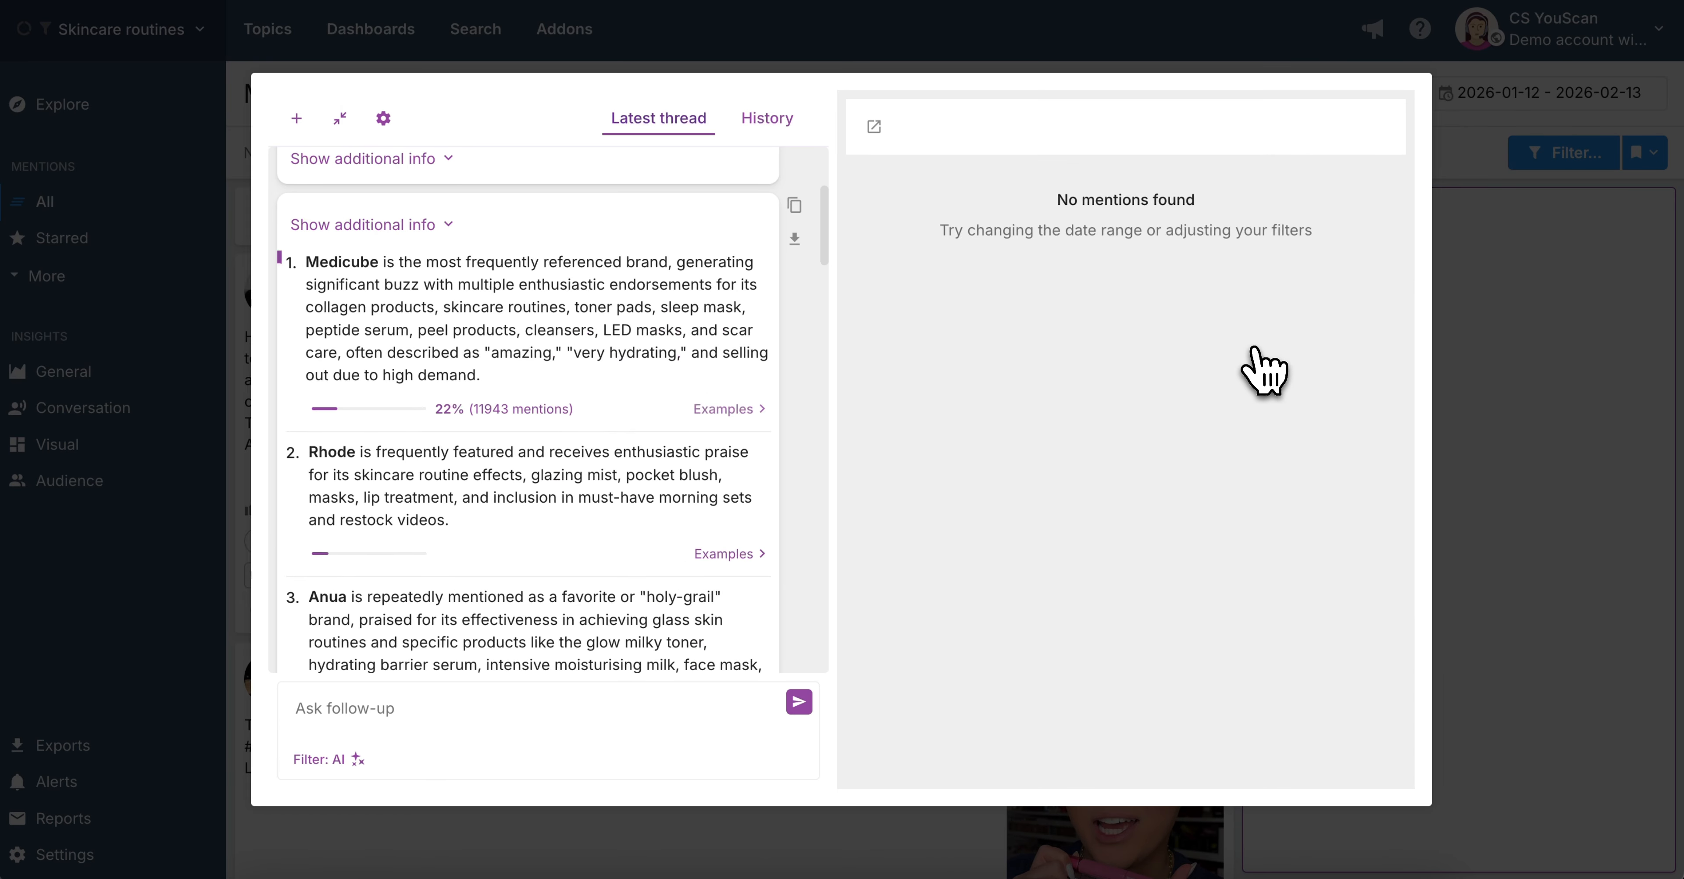
pyautogui.scroll(-3, 1265, 376)
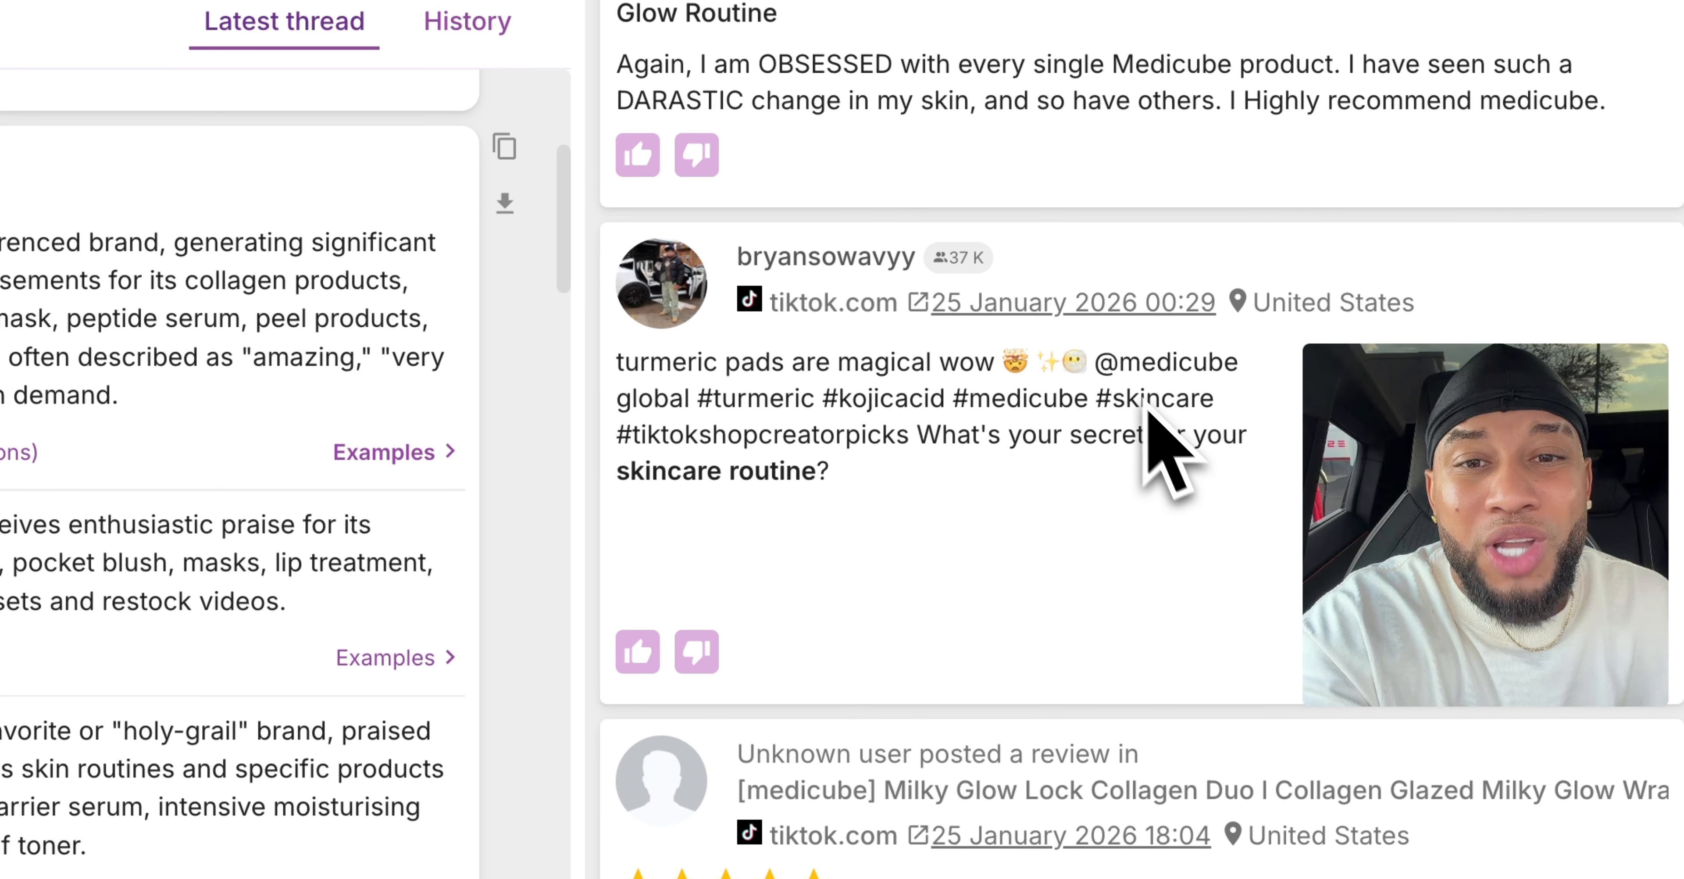
pyautogui.moveTo(1097, 361); pyautogui.dragTo(1237, 363)
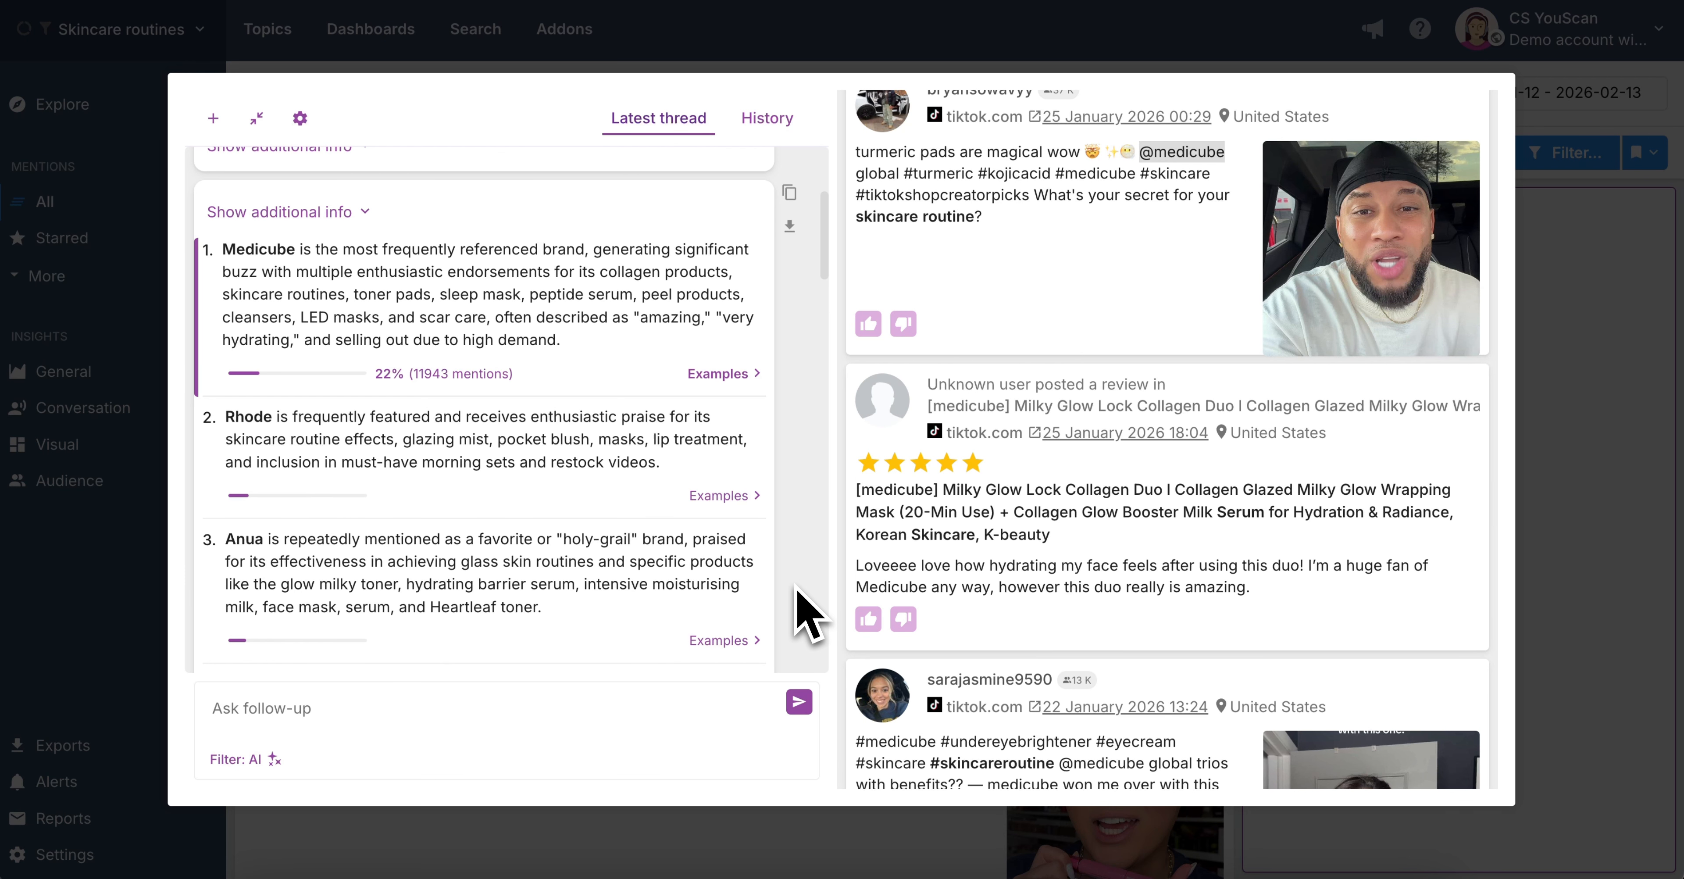
pyautogui.scroll(-2, 799, 591)
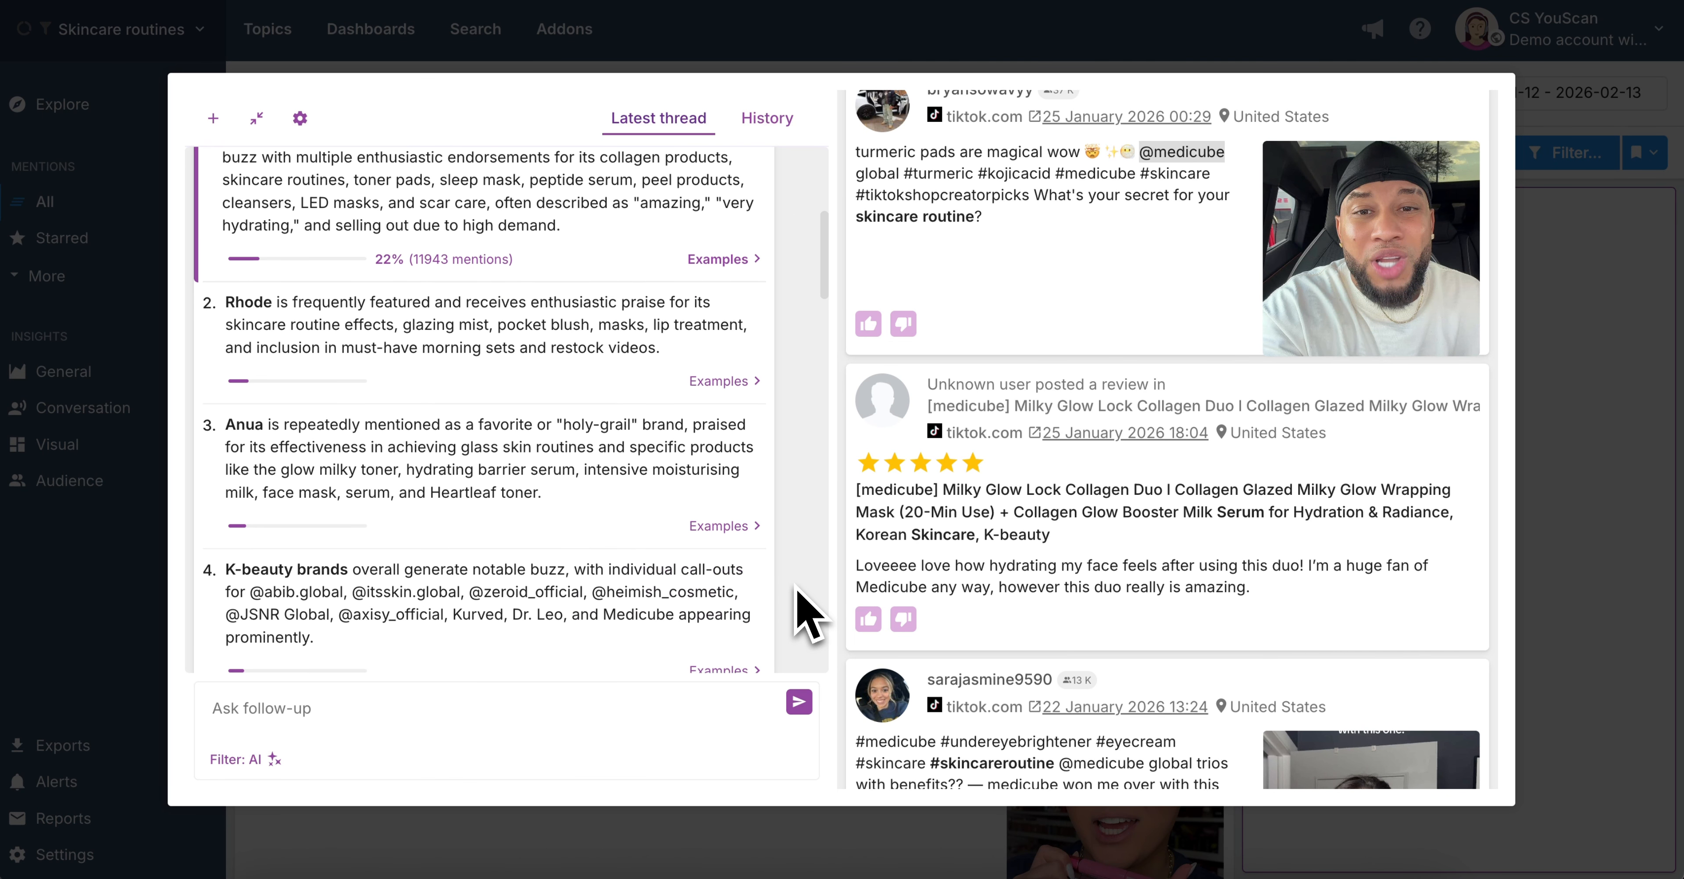
pyautogui.scroll(1, 799, 592)
pyautogui.scroll(1, 798, 576)
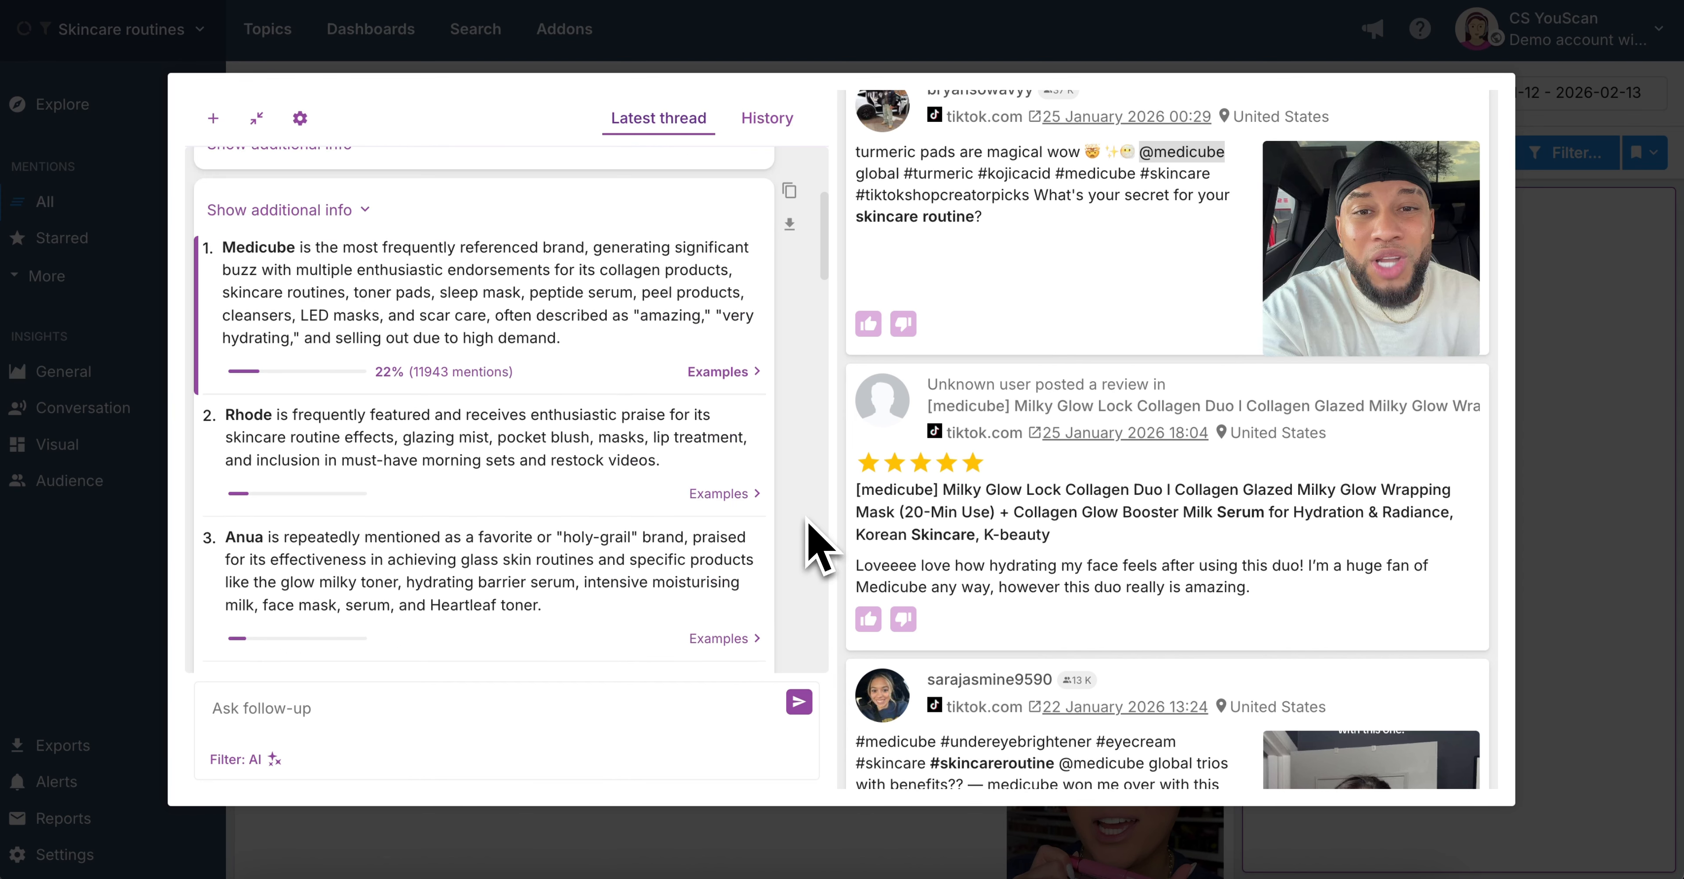